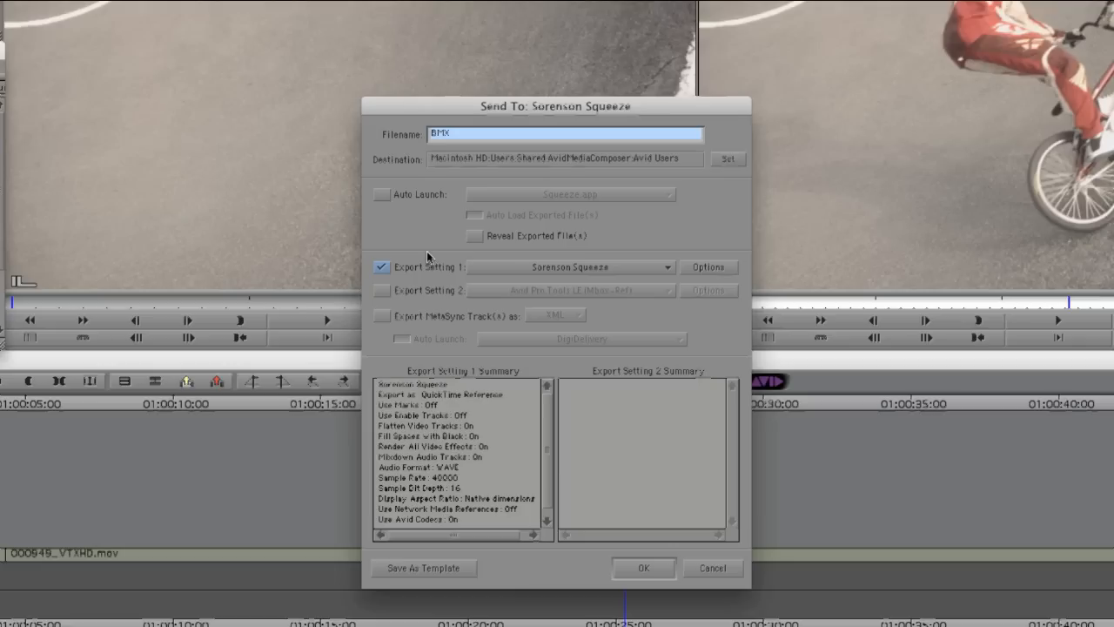
Enable Auto Launch and Auto Load Exported File(s), and add Squeeze from the Squeeze 6 folder in Applications as a send-to application
click(388, 195)
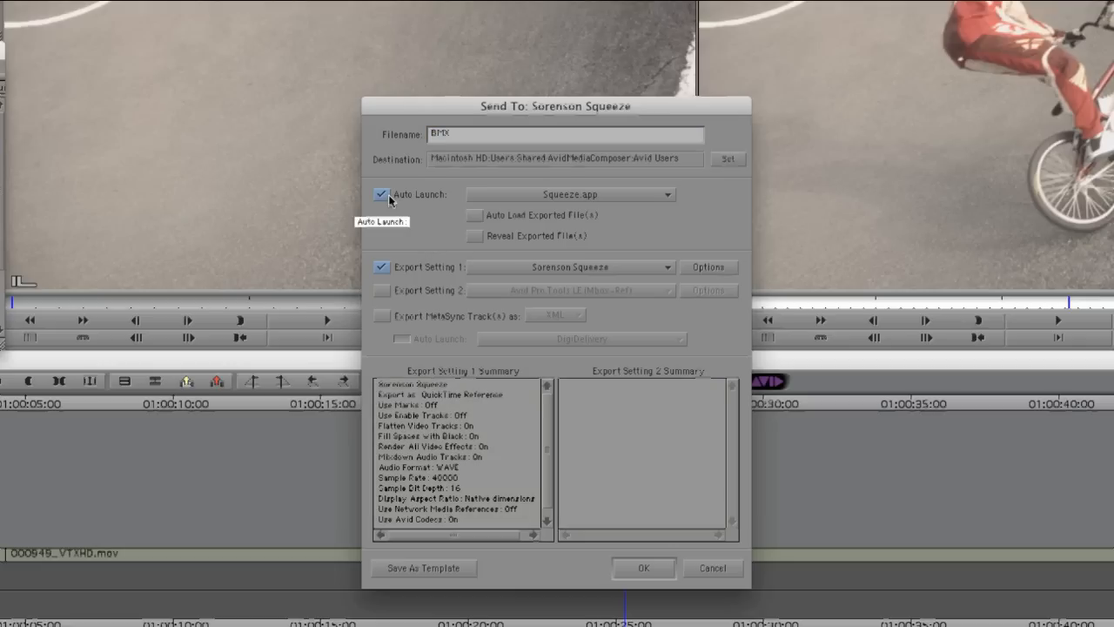
click(476, 220)
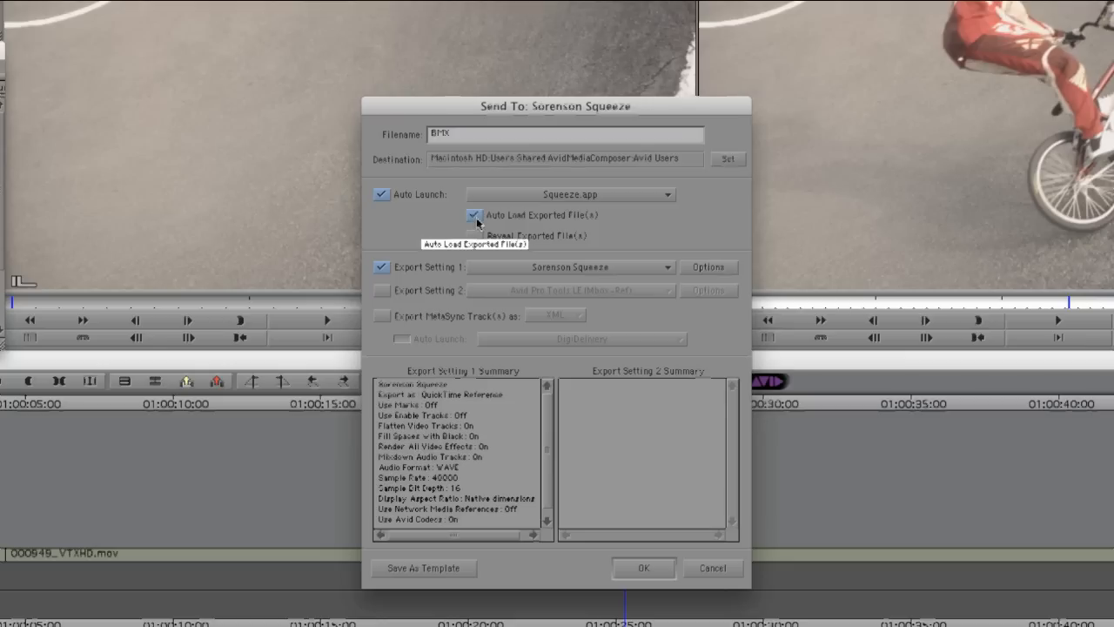
click(642, 195)
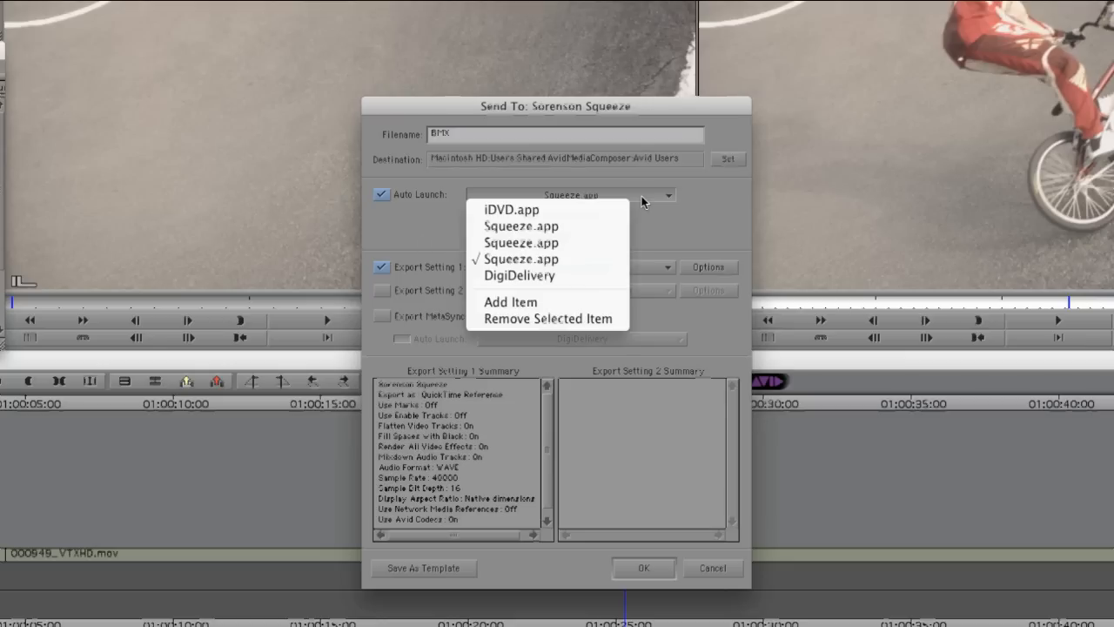
click(594, 301)
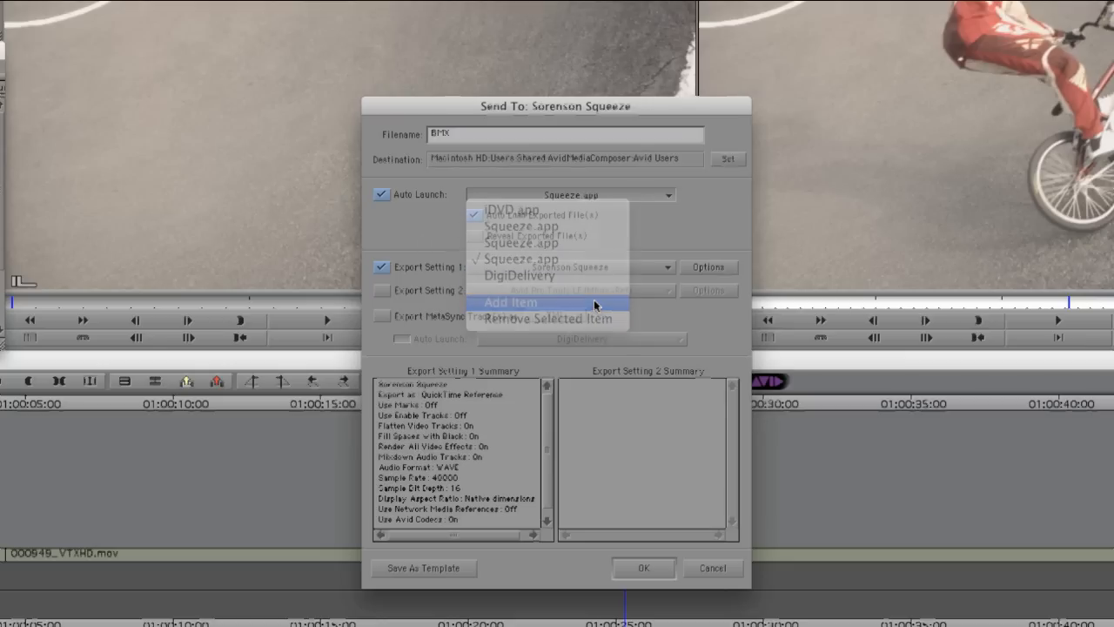
scroll(418, 287, down, 4)
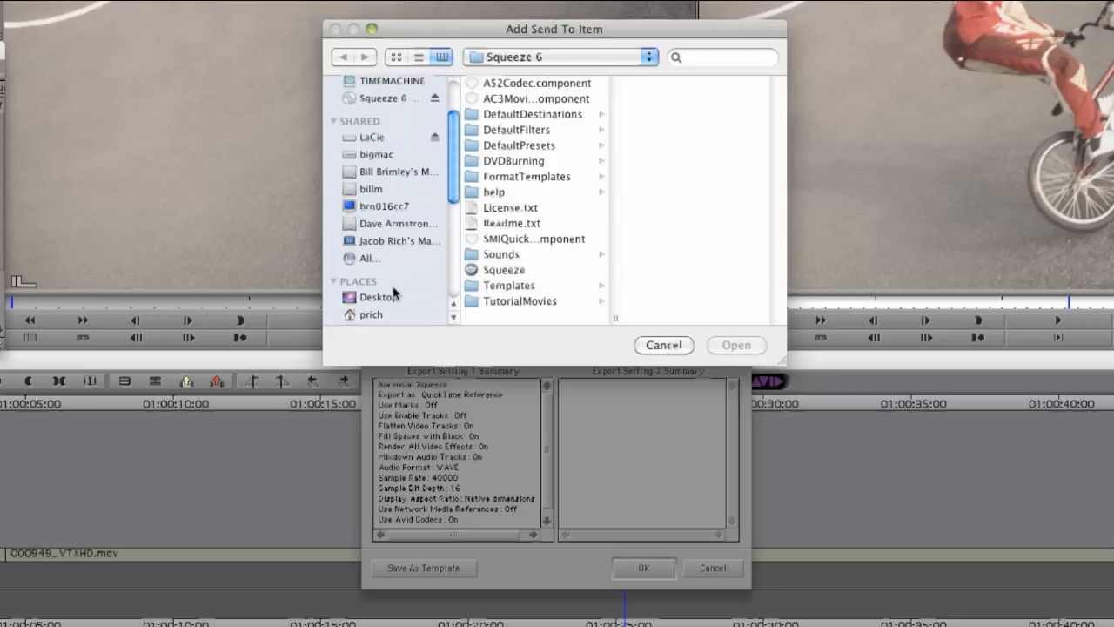
click(388, 250)
scroll(531, 272, down, 15)
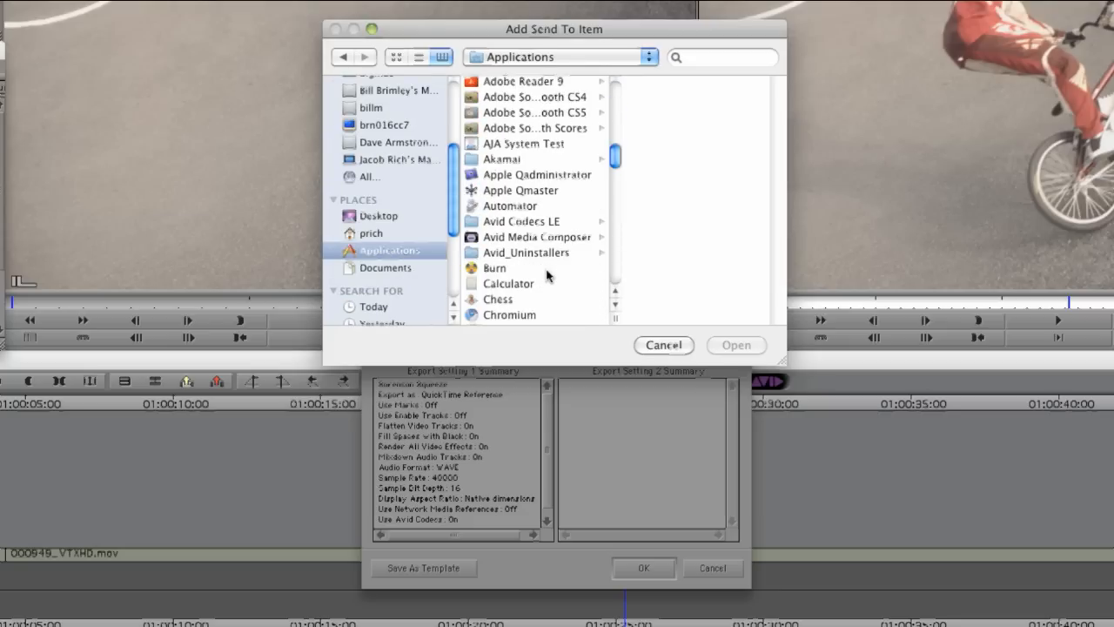
click(524, 177)
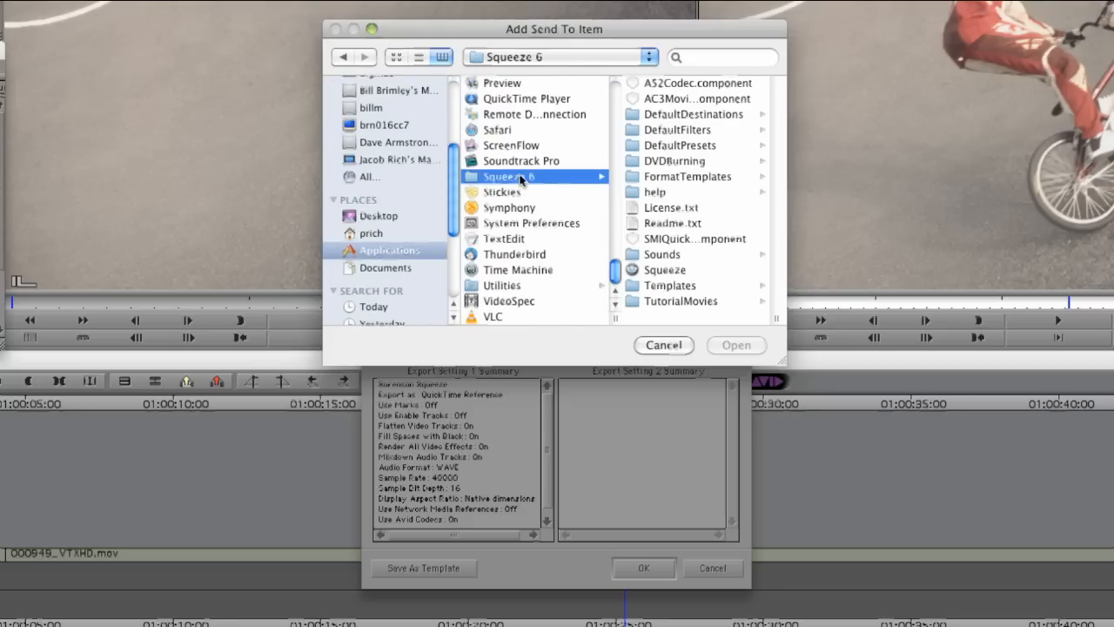
click(665, 272)
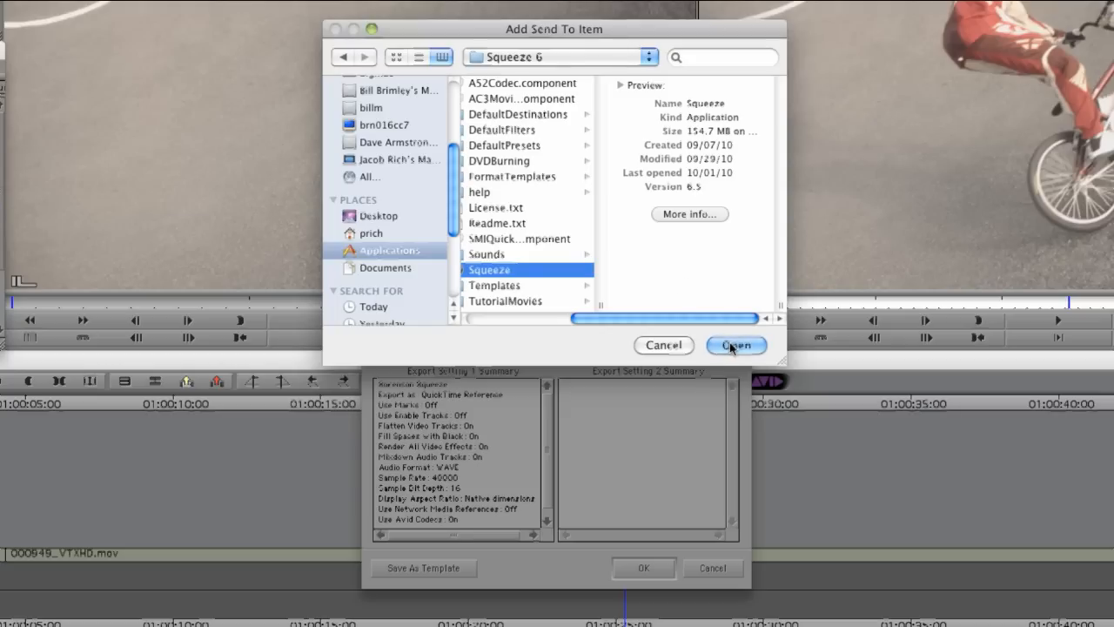
click(734, 346)
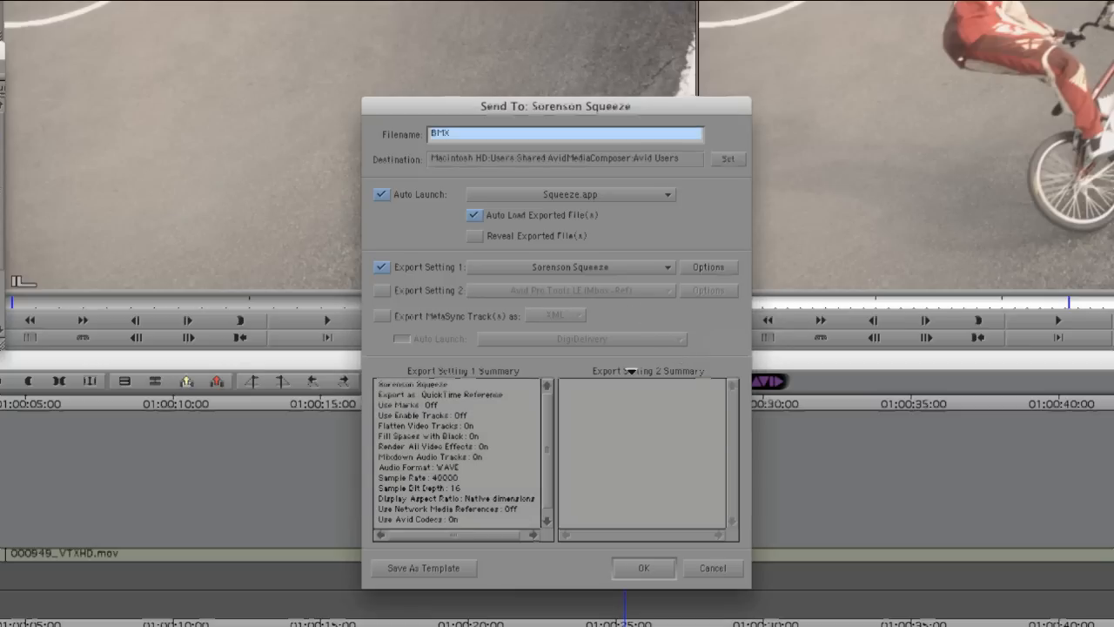
Save the Sorenson Squeeze send-to settings as a template and export the BMX sequence with them
click(454, 577)
click(547, 140)
click(746, 344)
click(643, 567)
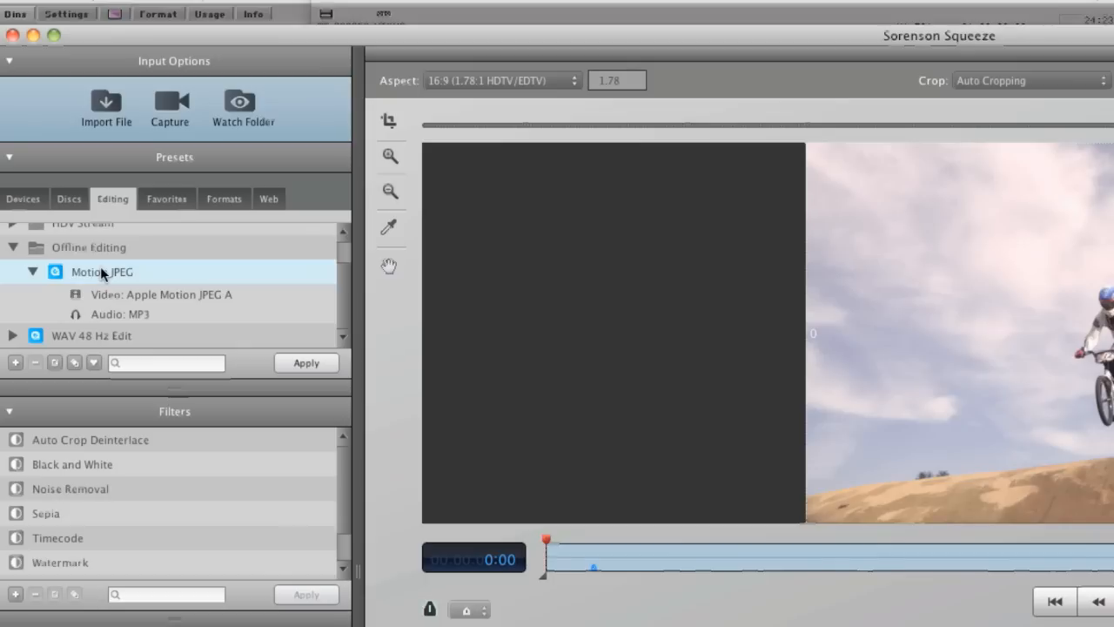
Apply the Motion JPEG offline editing preset to the whole job and select the BMX.mov source
click(304, 363)
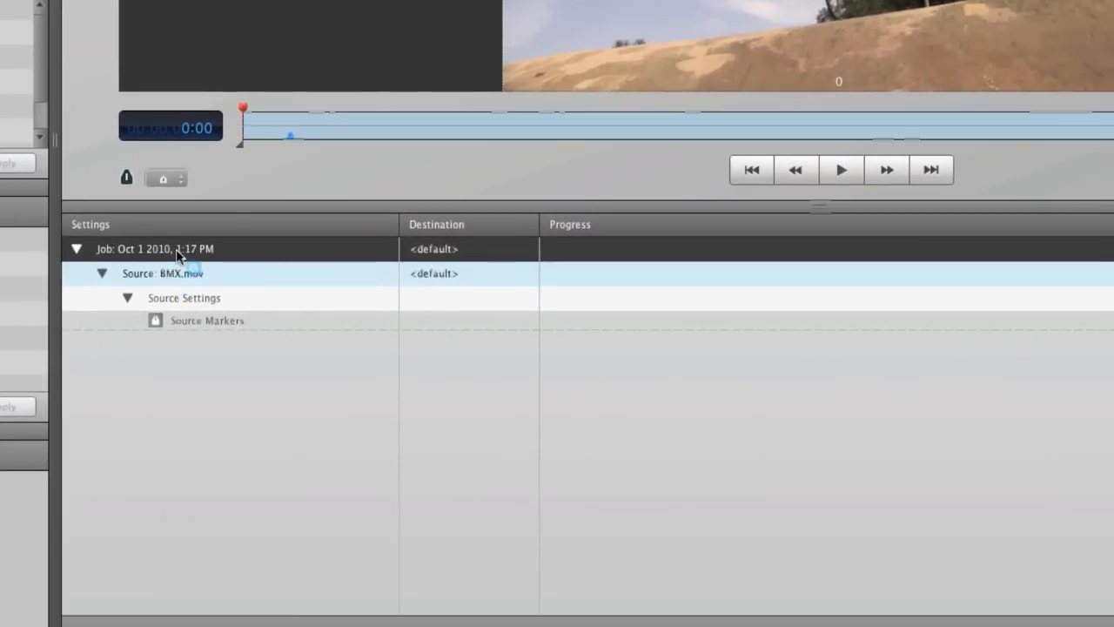
drag(176, 249, 176, 248)
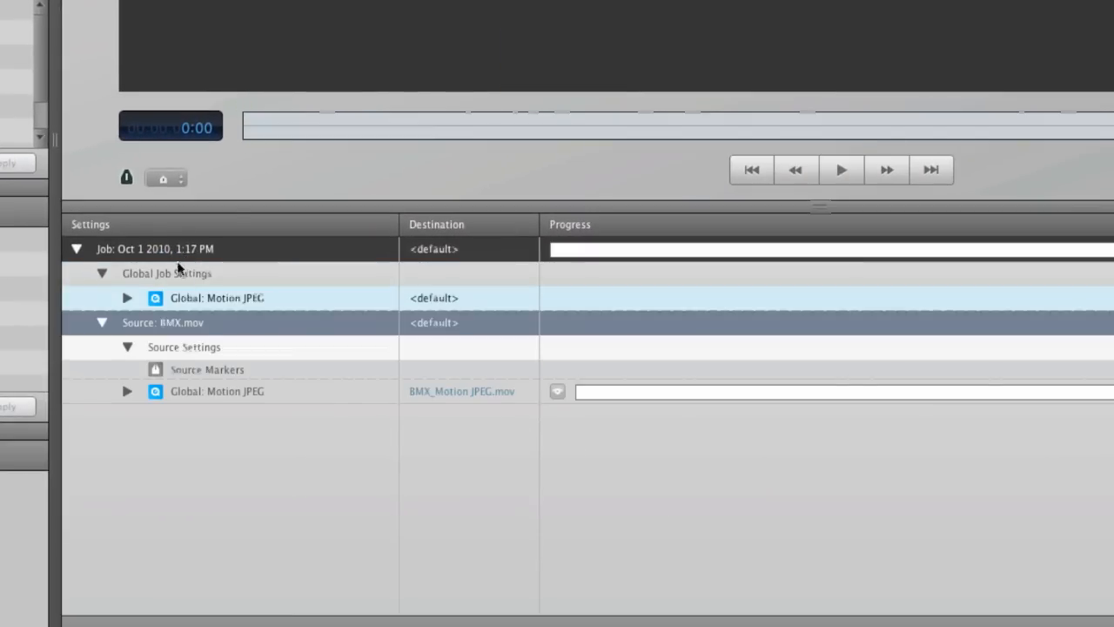
click(187, 329)
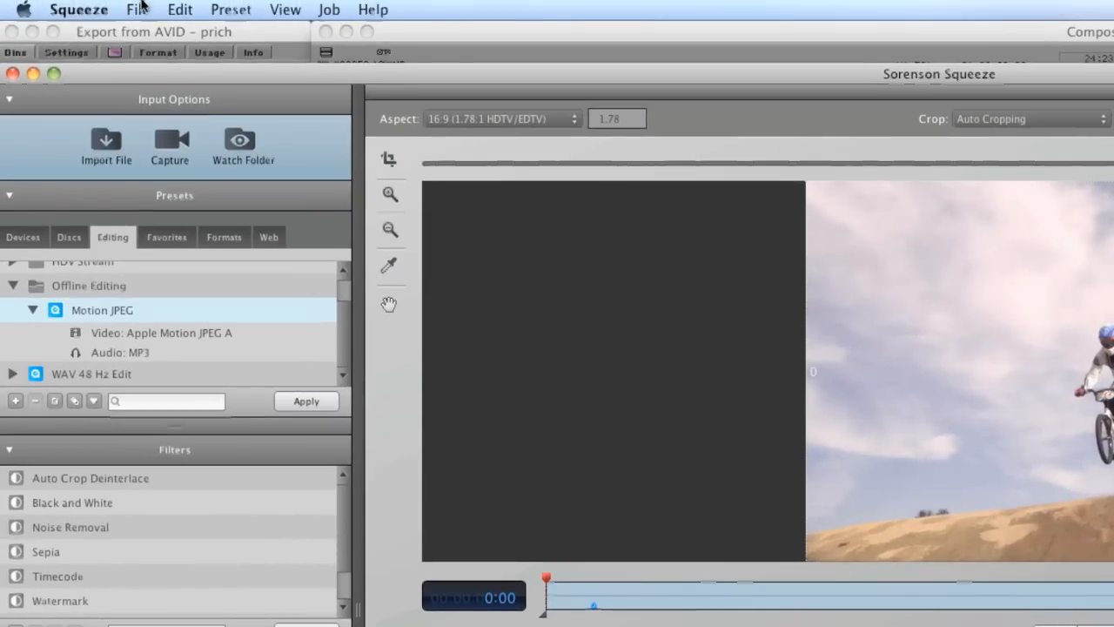
Review the output preferences for where encoded files are saved, and close the preferences
click(92, 11)
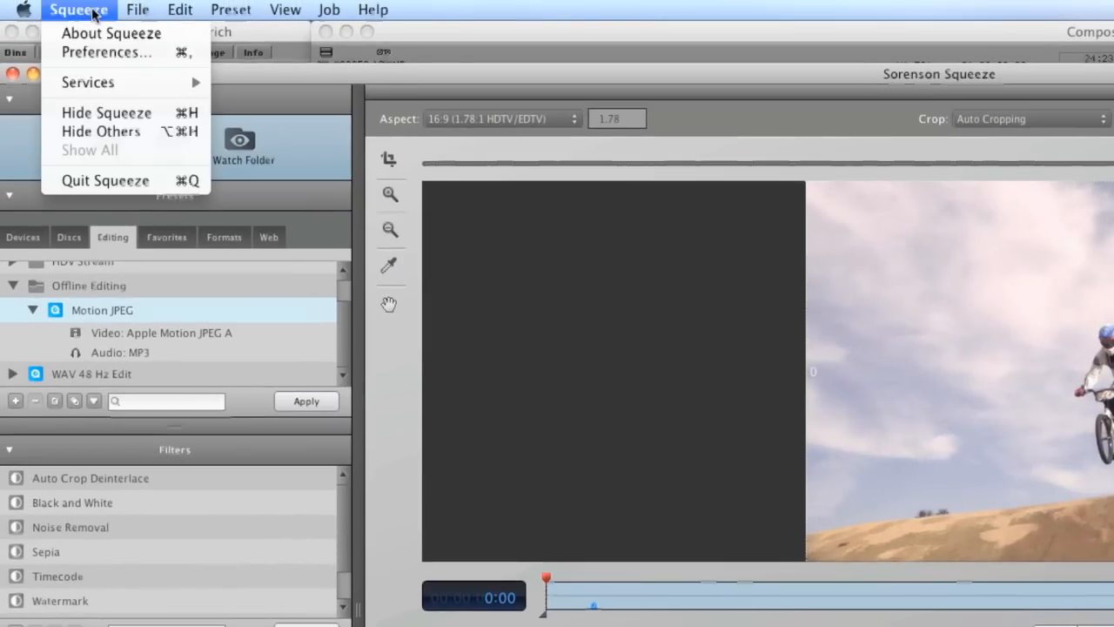
click(105, 53)
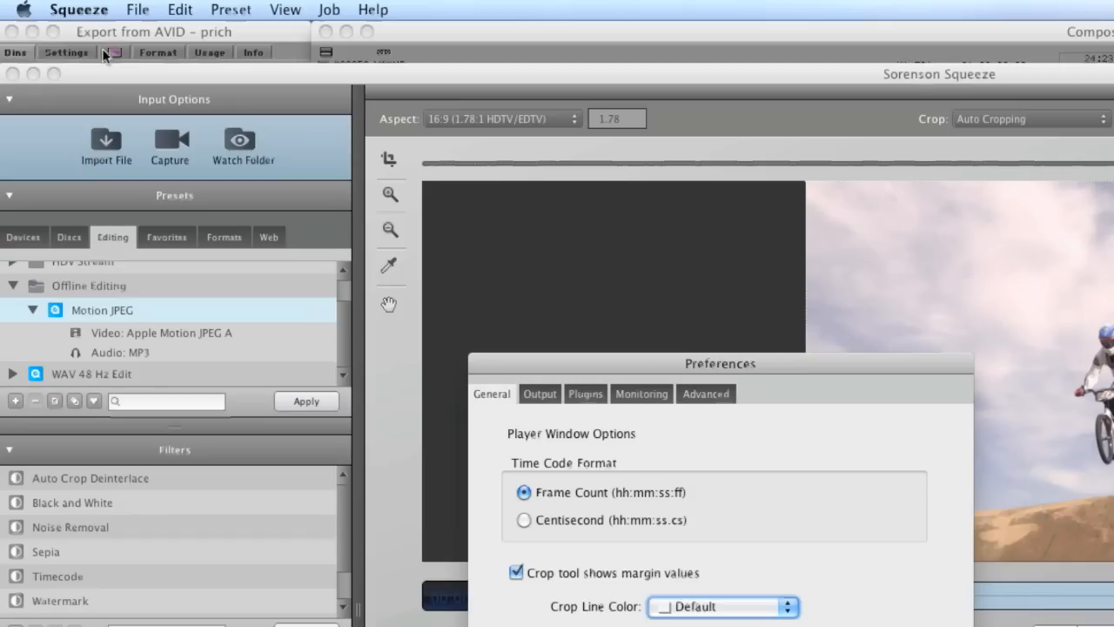
drag(751, 368, 749, 194)
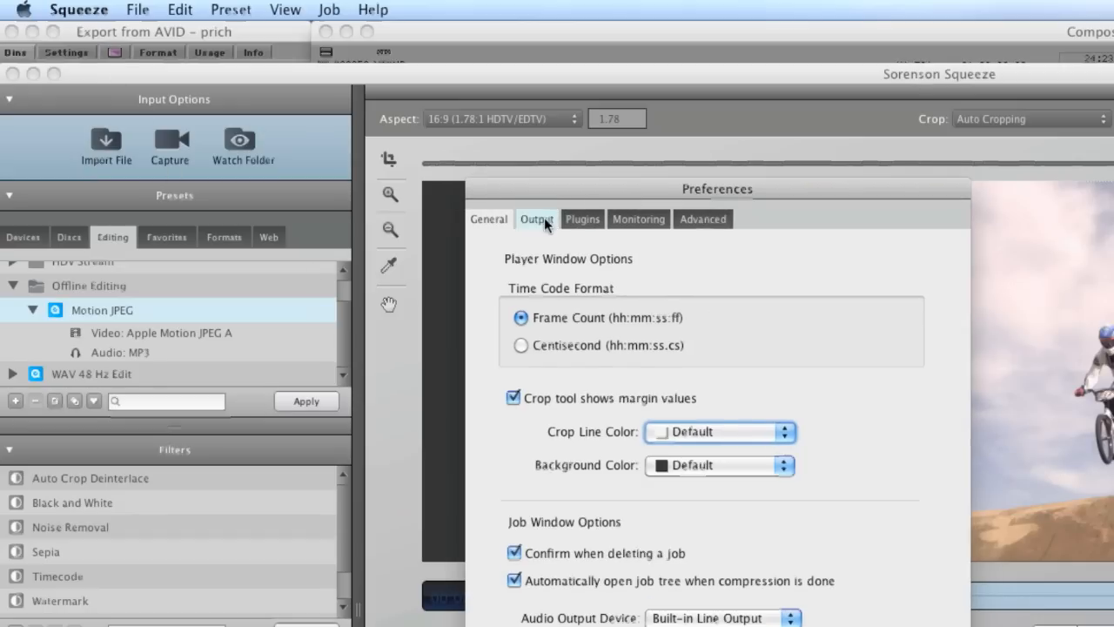
click(544, 218)
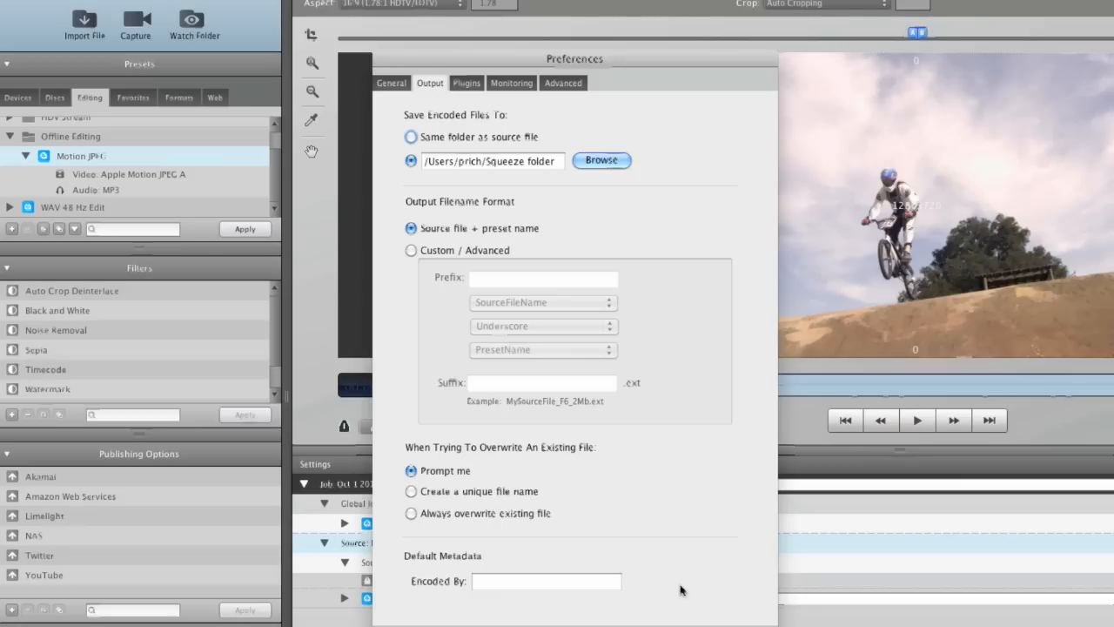
click(703, 625)
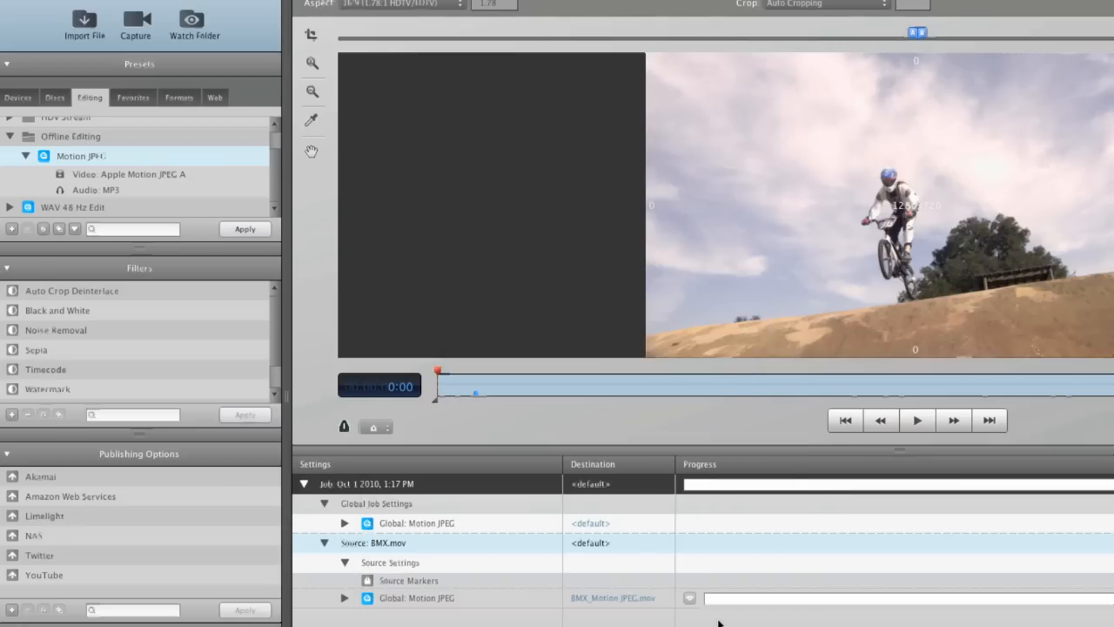
View the output directory choice for the whole job and close it
right_click(603, 488)
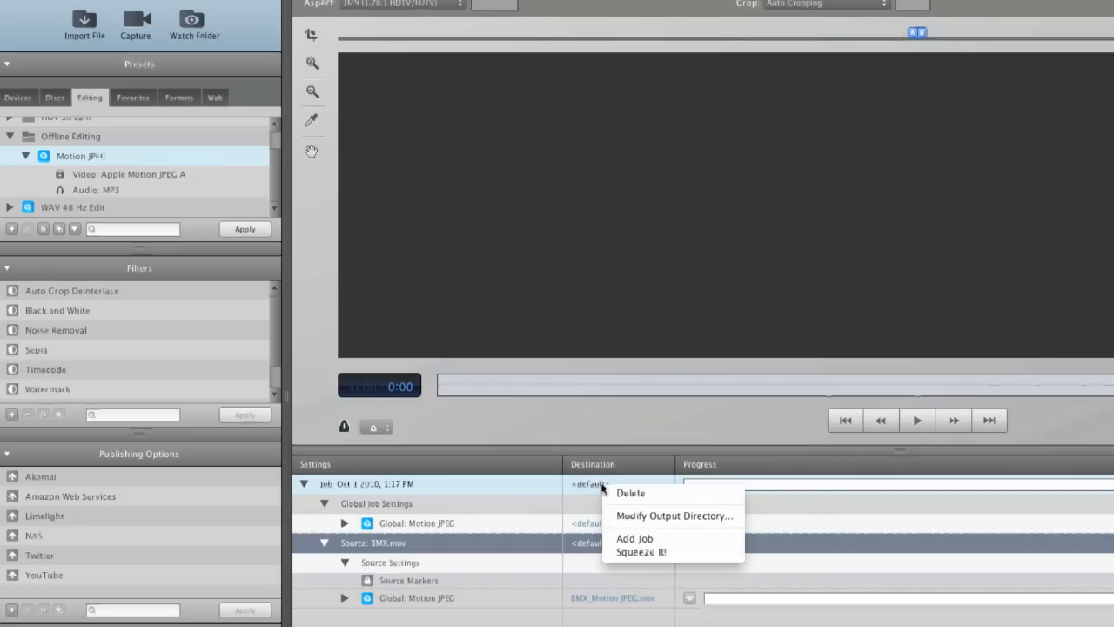
click(653, 522)
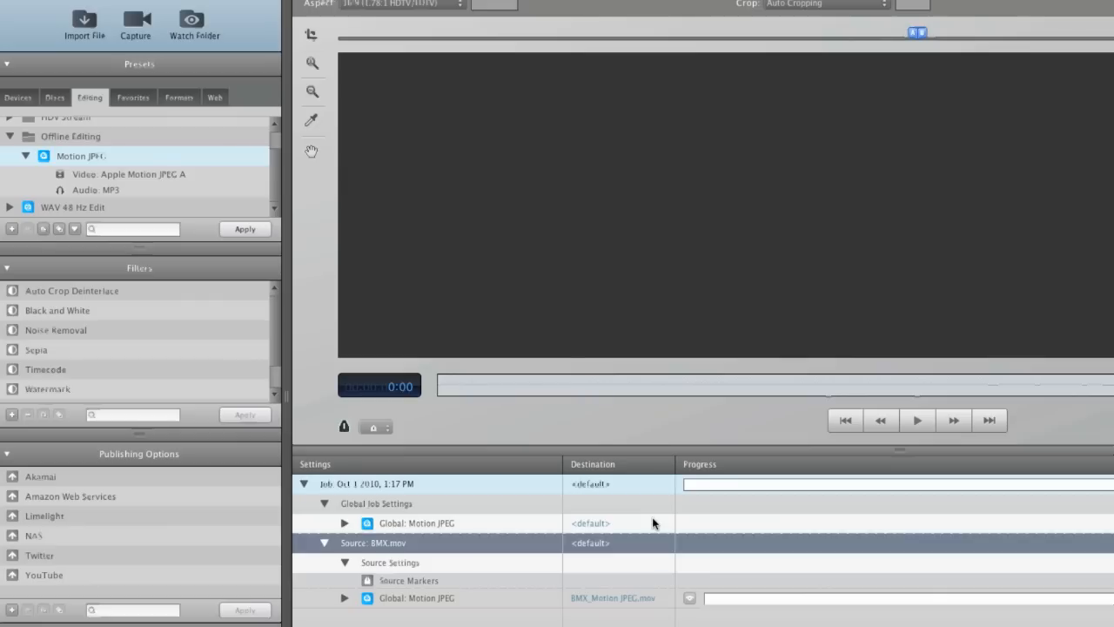
click(846, 375)
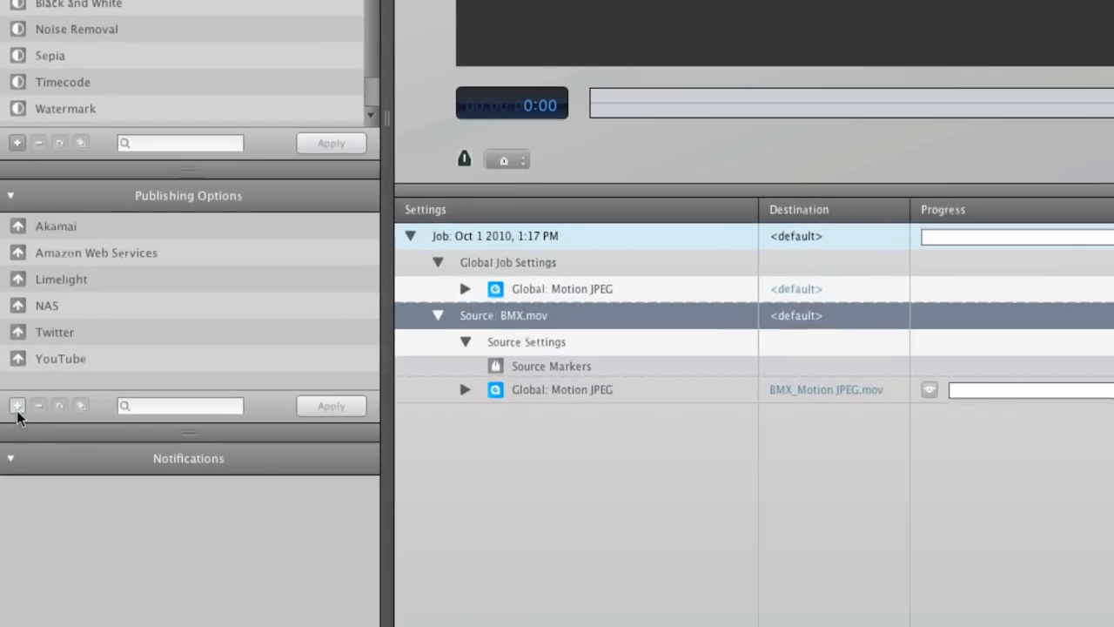
Create a publishing option of type Send to Folder that points to the HD folder on the LaCie shared drive
click(16, 406)
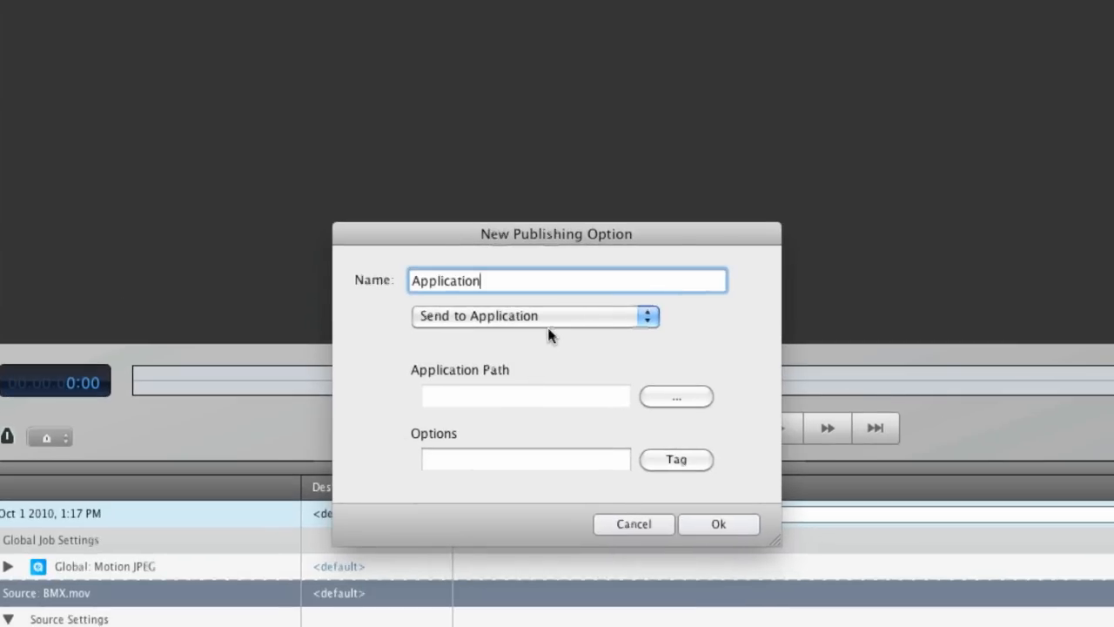
click(547, 321)
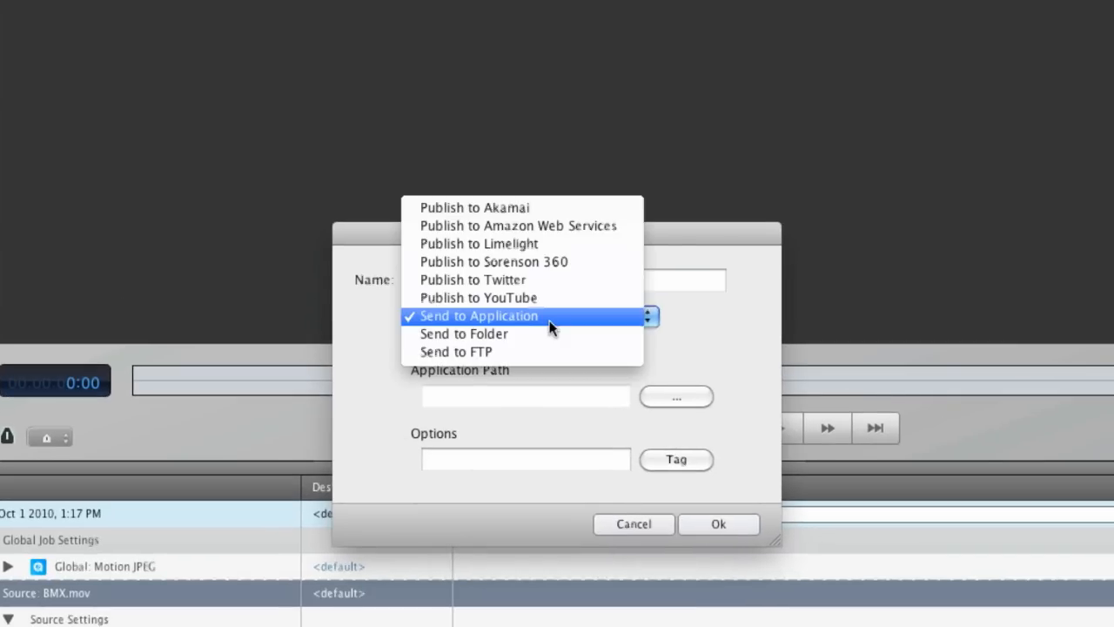
click(547, 333)
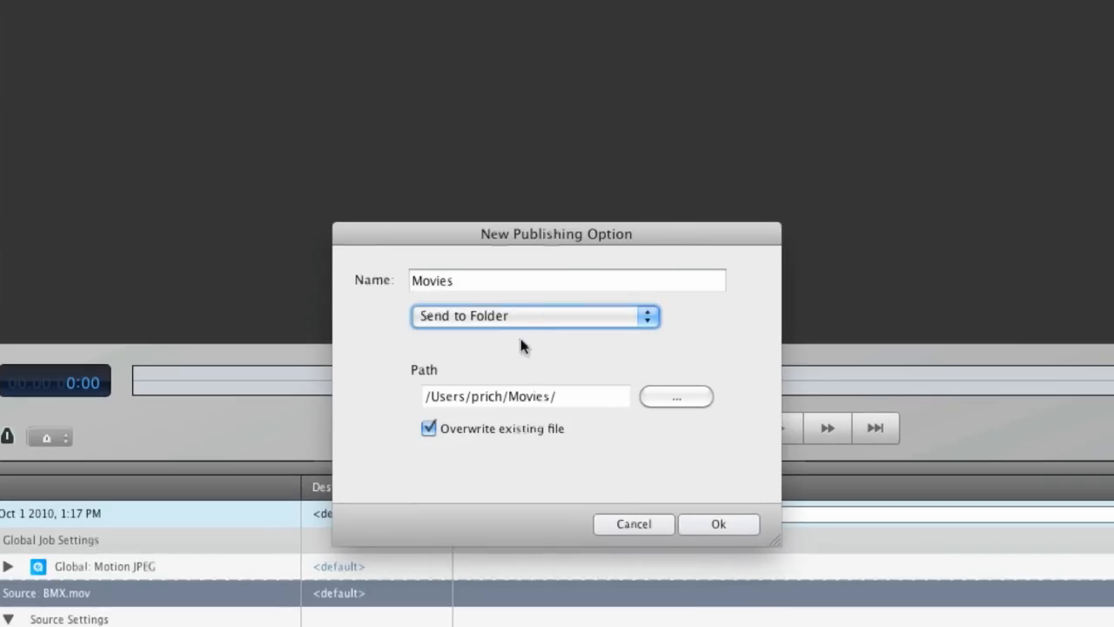
click(708, 389)
scroll(356, 281, down, 2)
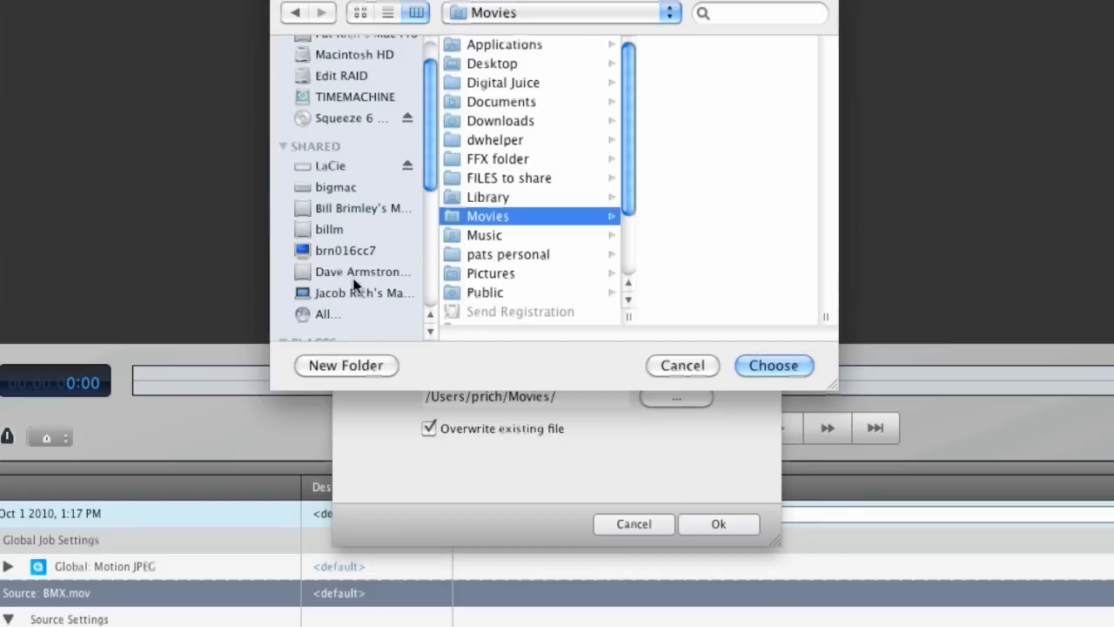
click(349, 166)
scroll(551, 261, down, 5)
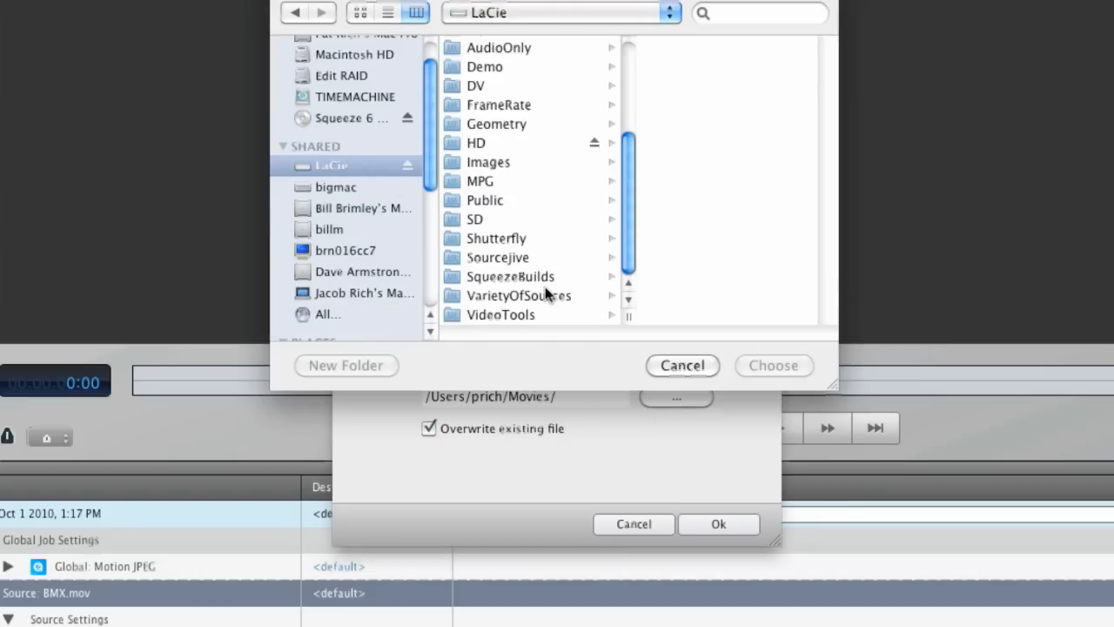
click(493, 143)
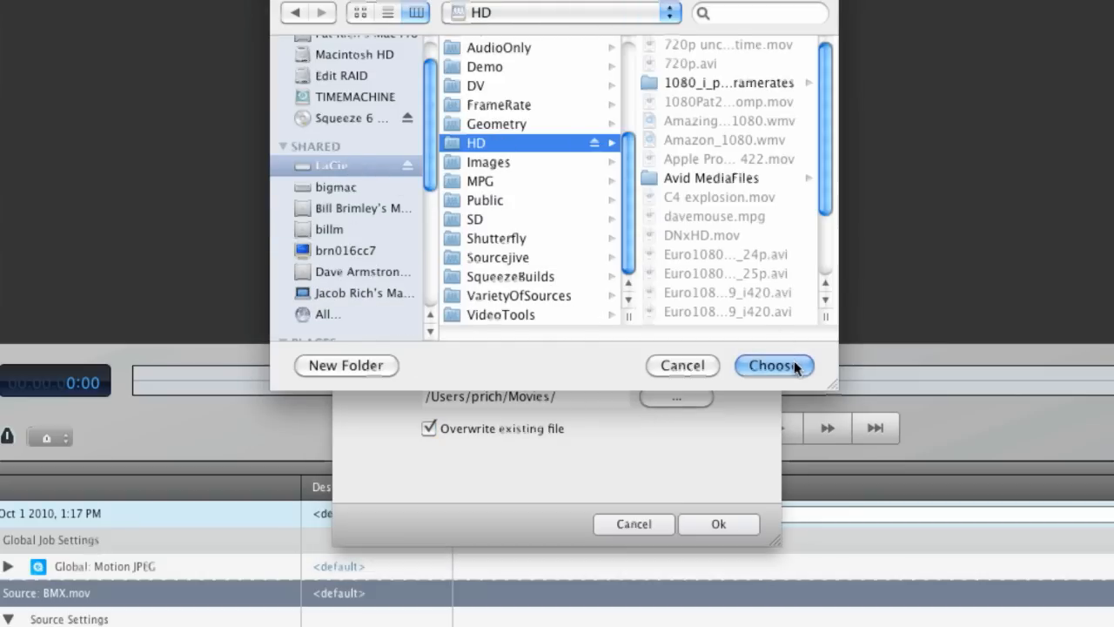
click(783, 365)
Name the new publishing option NAS and save it
double_click(492, 280)
text(NAS)
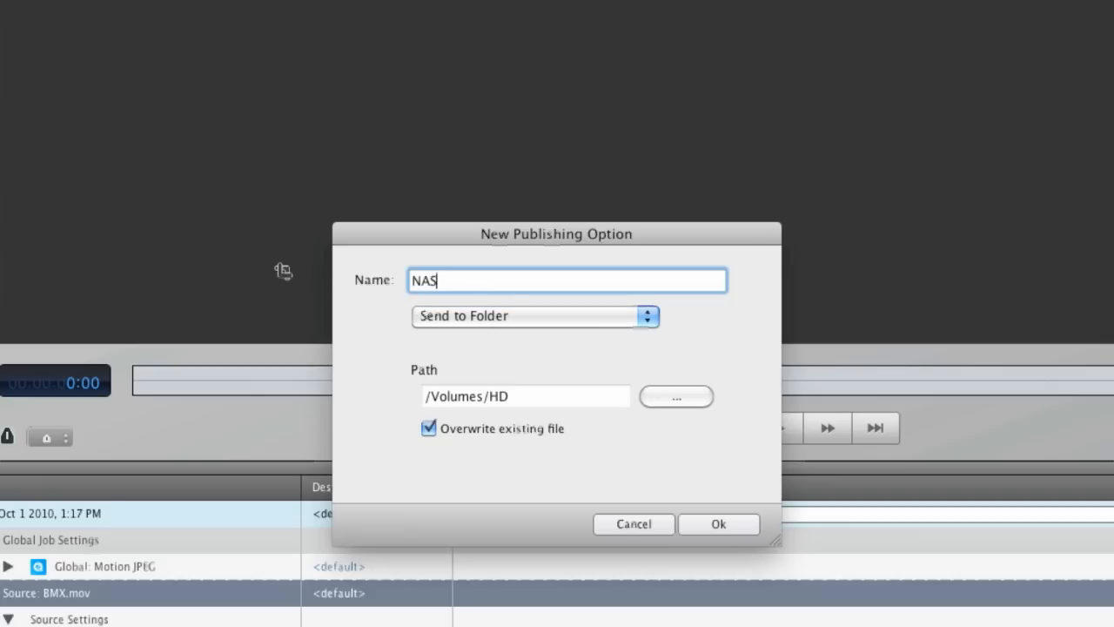
click(716, 518)
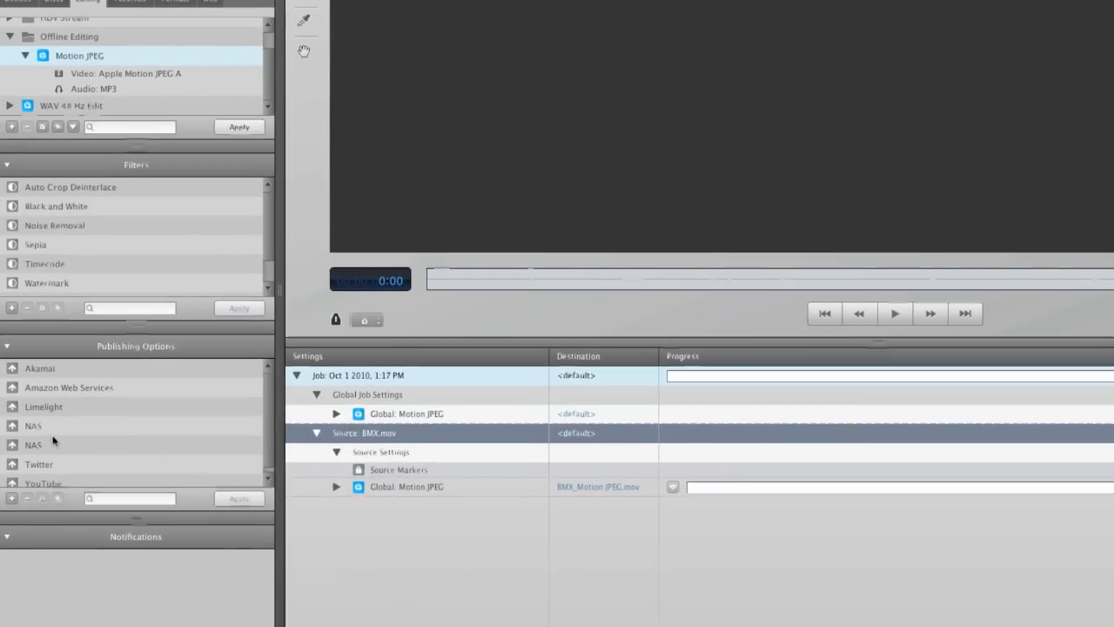
Apply the new NAS publishing option to the whole job and start the encode
click(56, 445)
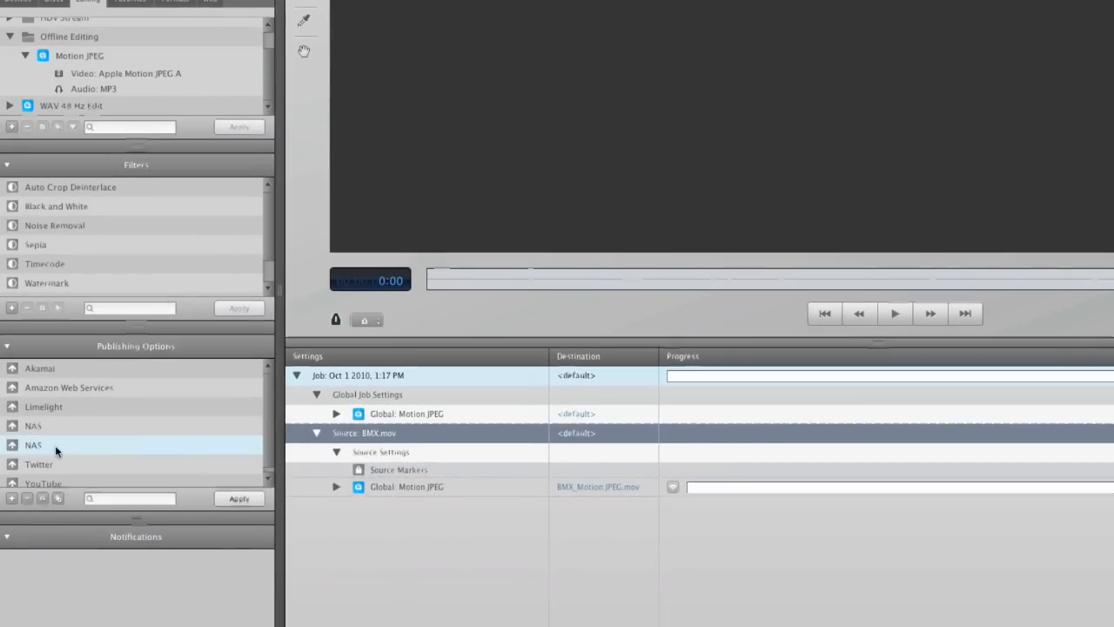
click(222, 497)
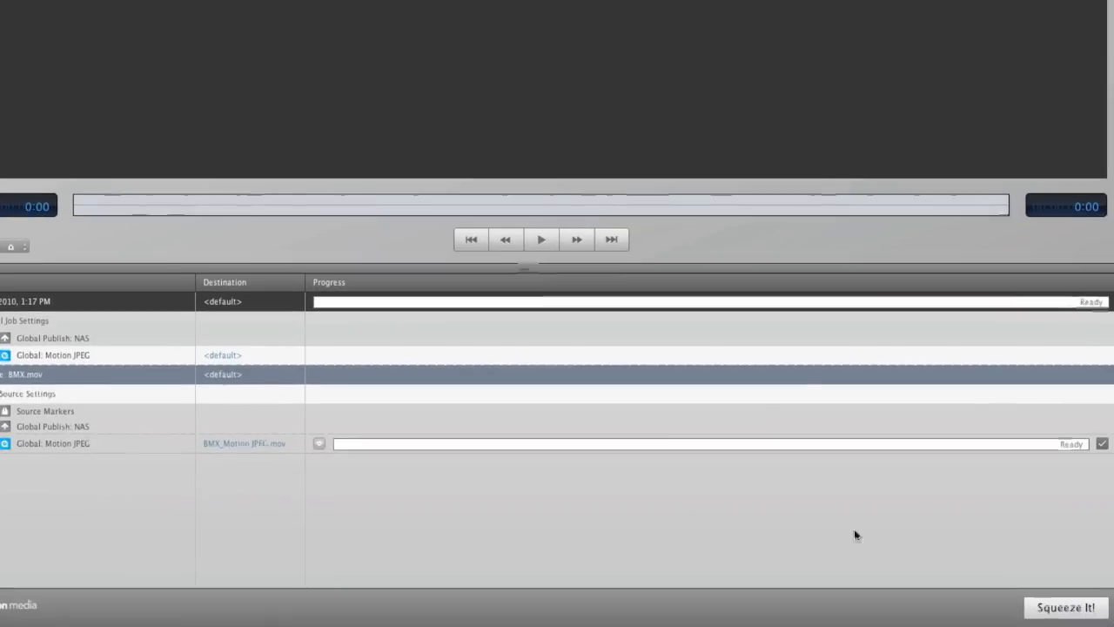
click(1028, 604)
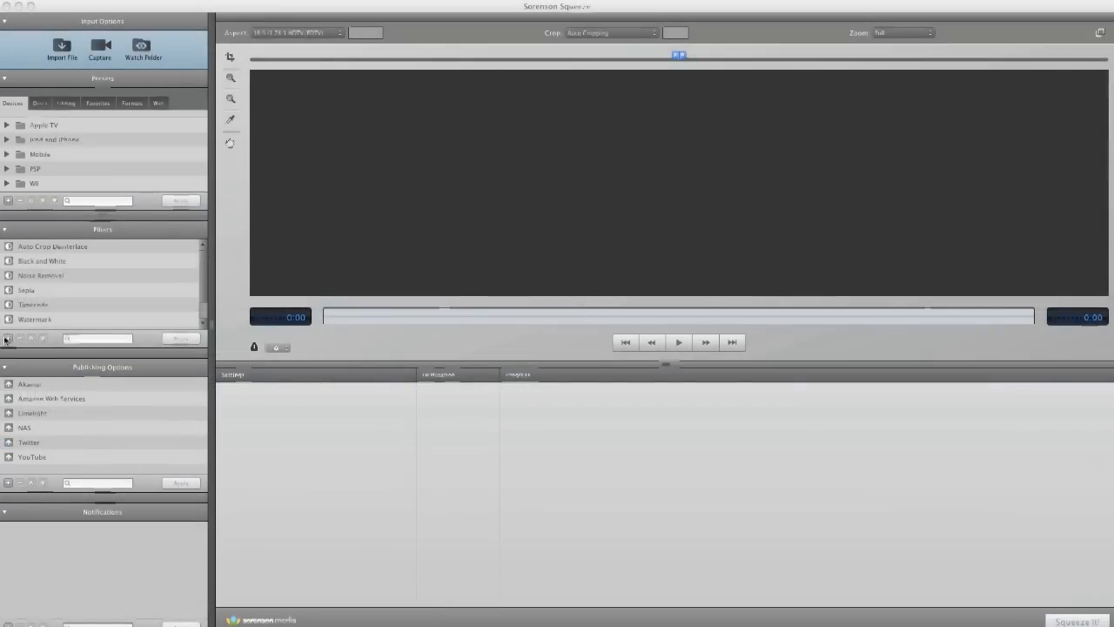
Look through the destination types for a new publishing option, including Send to Folder and Send to Application, and cancel it
click(8, 483)
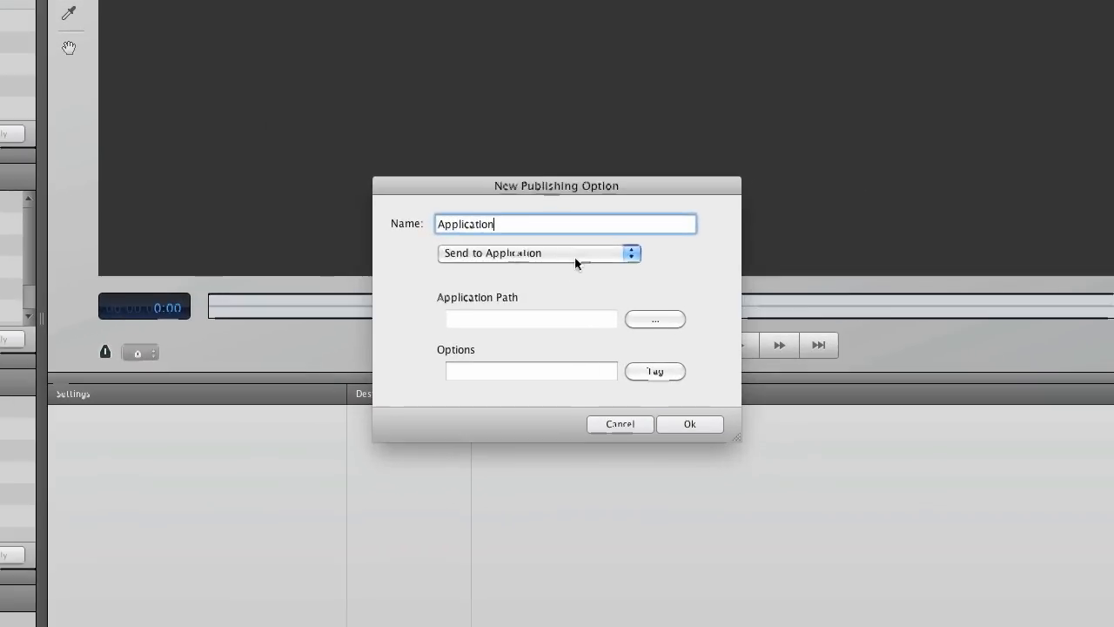
click(570, 280)
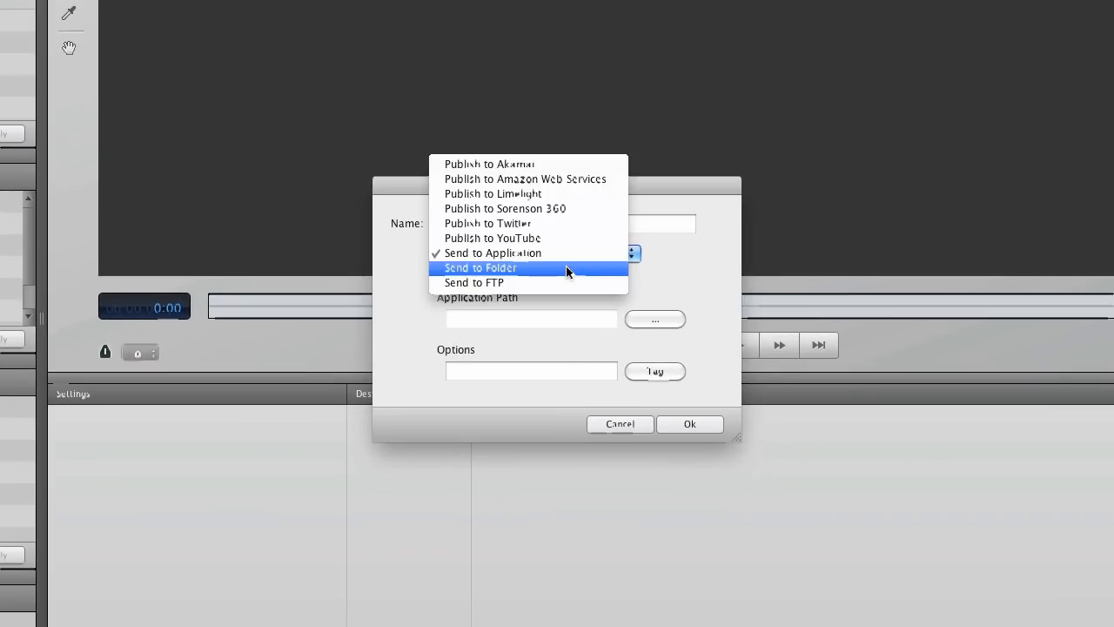
click(566, 270)
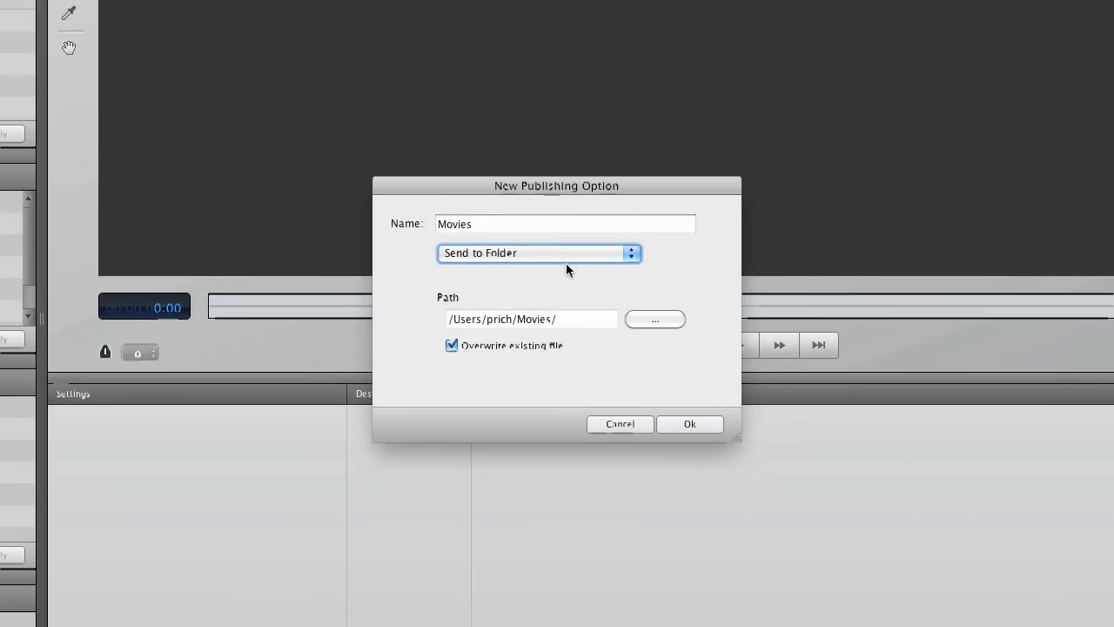
click(565, 254)
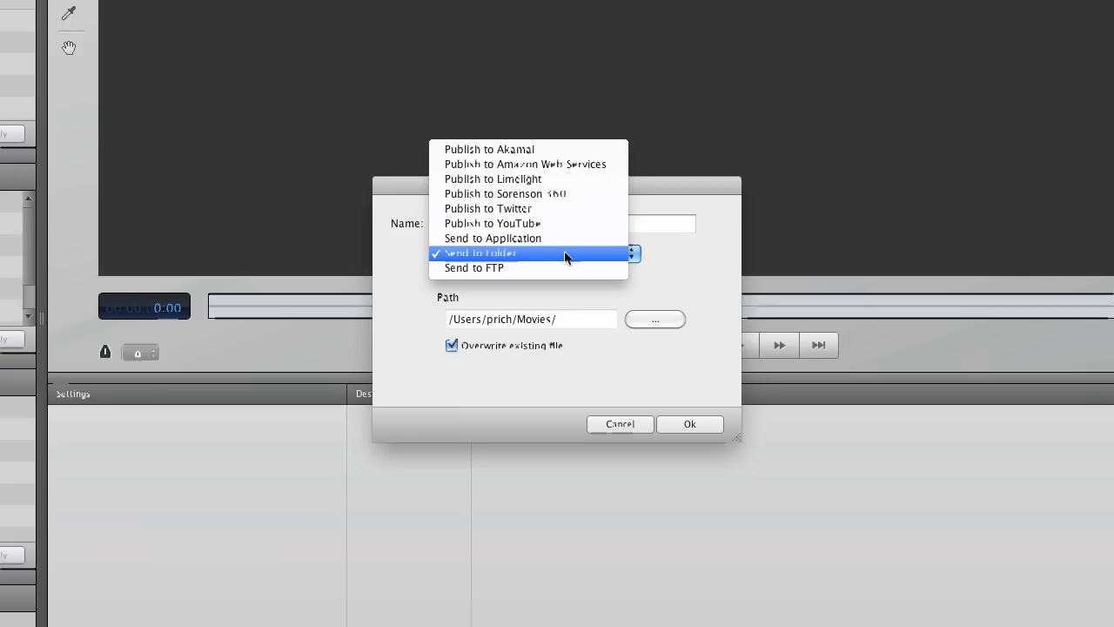
click(560, 237)
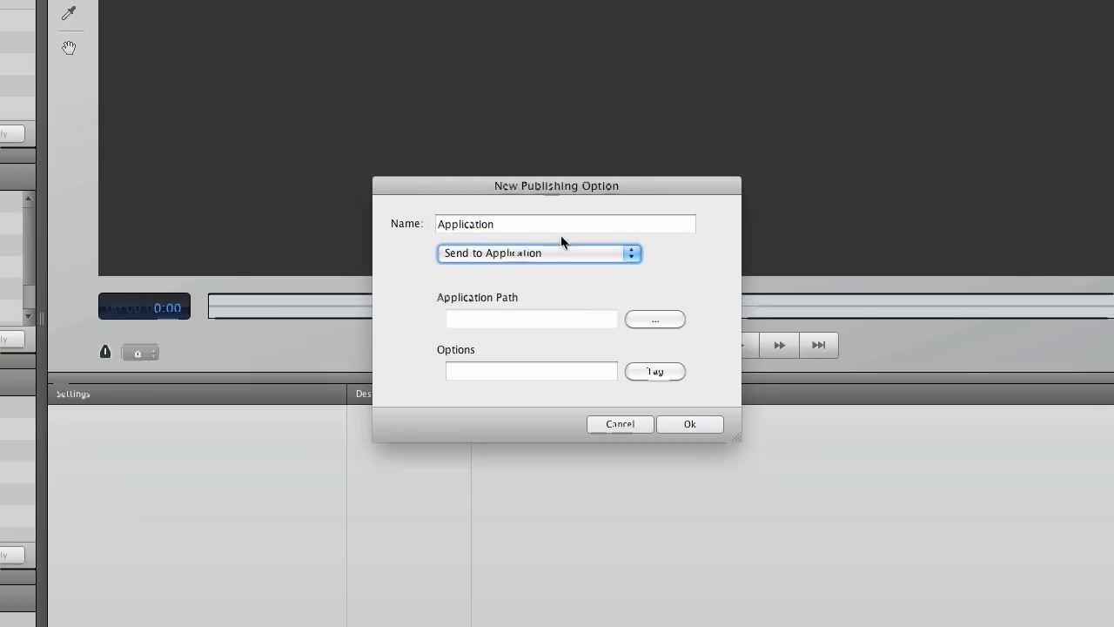
click(570, 252)
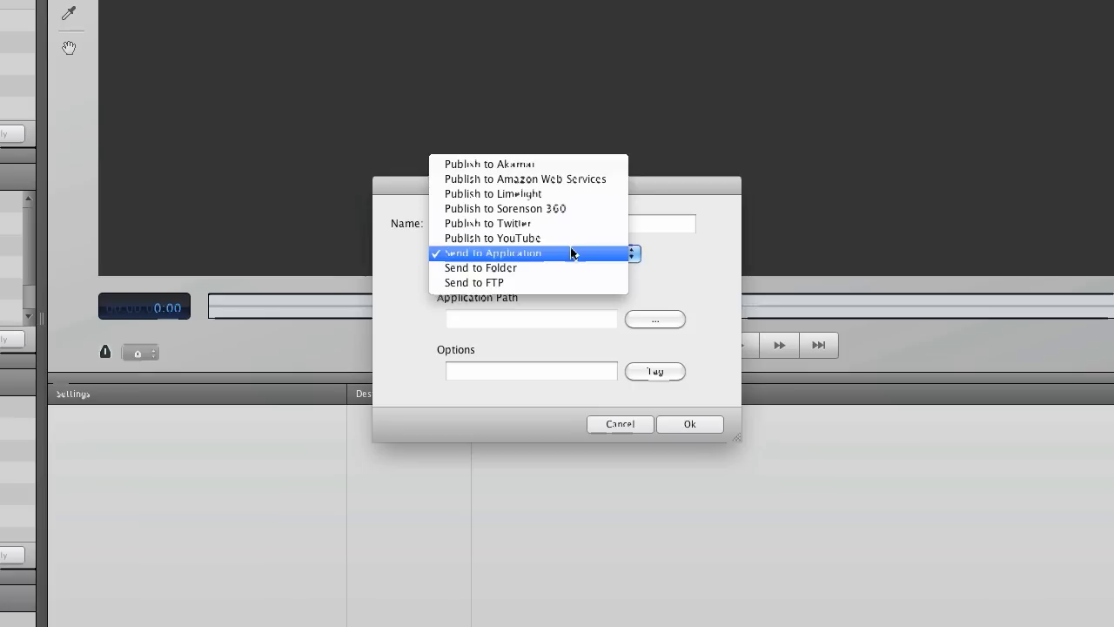
click(630, 427)
click(621, 424)
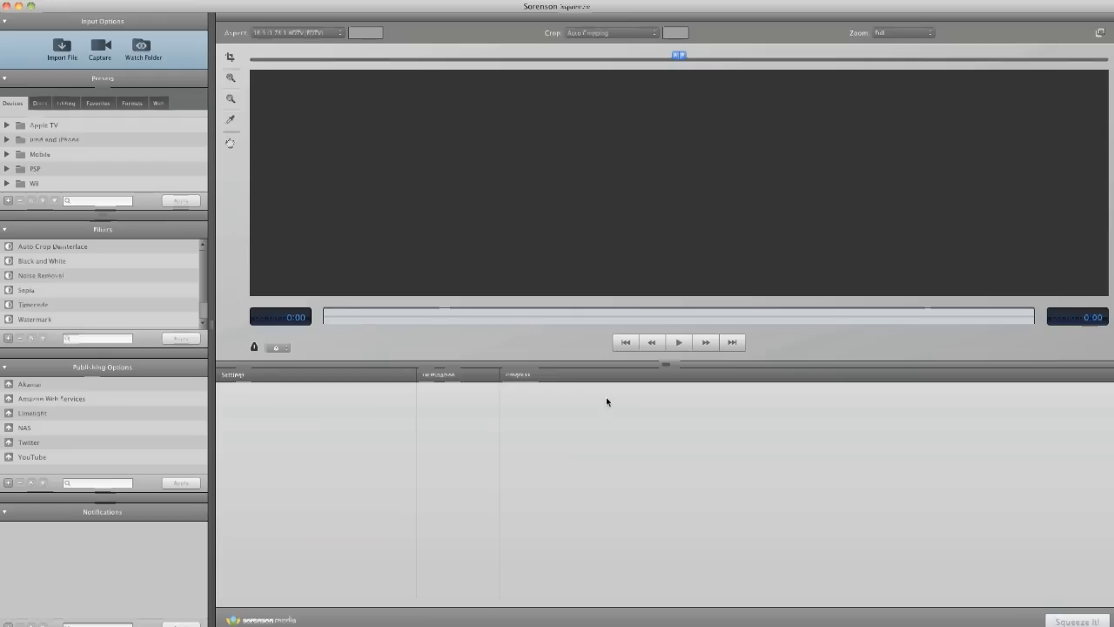
Switch to the browser and view the 360 for Avid plans and web address on the Sorenson Media site
key(super+Tab)
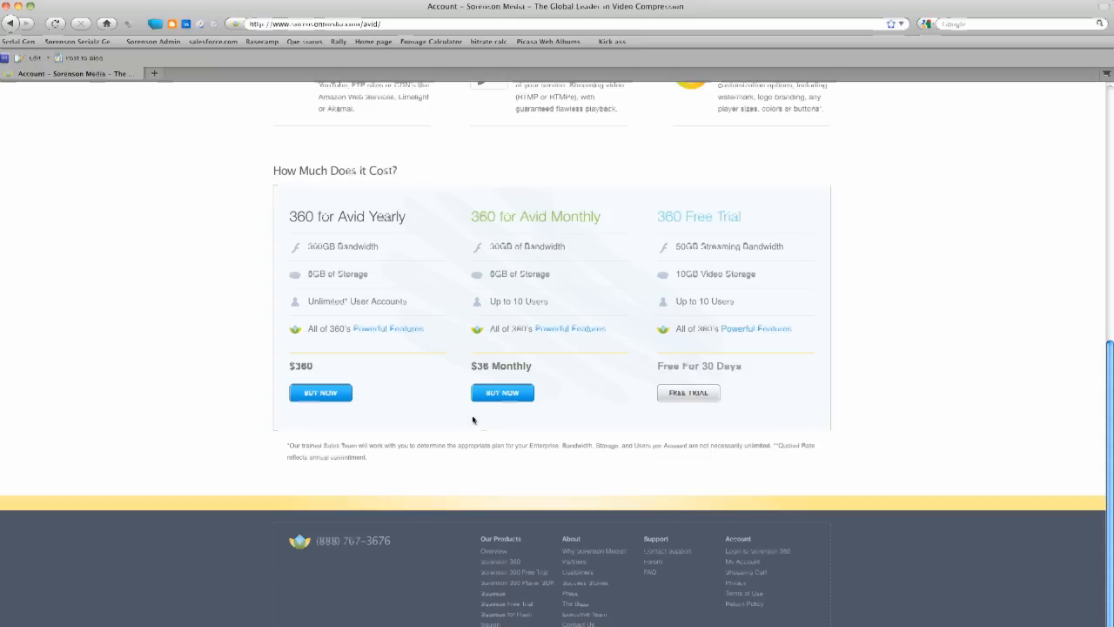
click(391, 25)
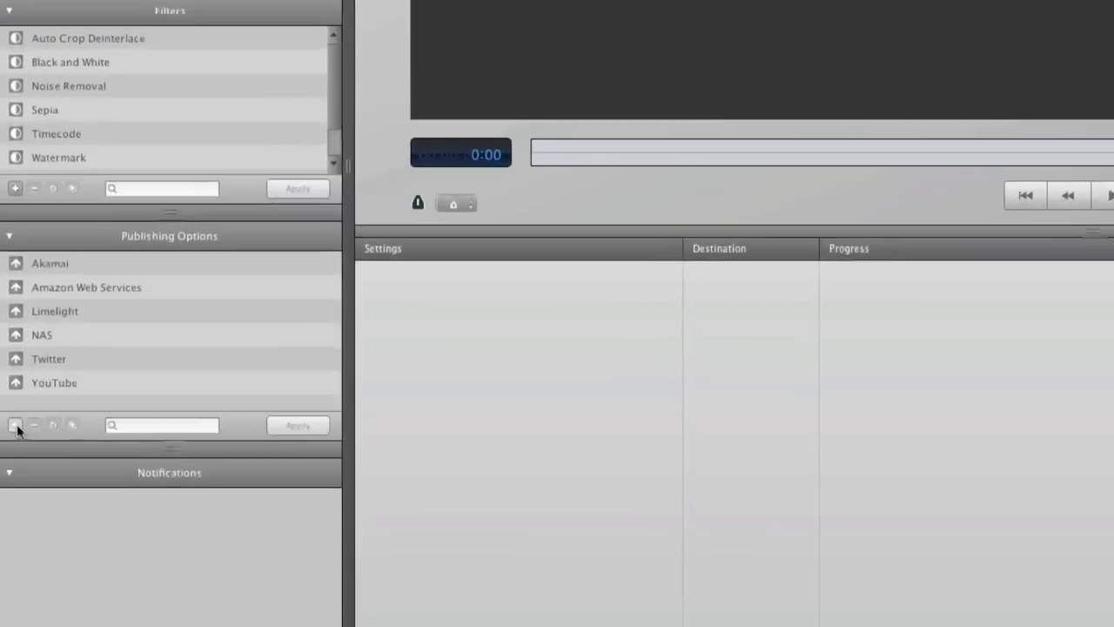
Create a Publish to Sorenson 360 option named Demo with the account's user name and password, verify the account and save it
click(16, 426)
click(639, 225)
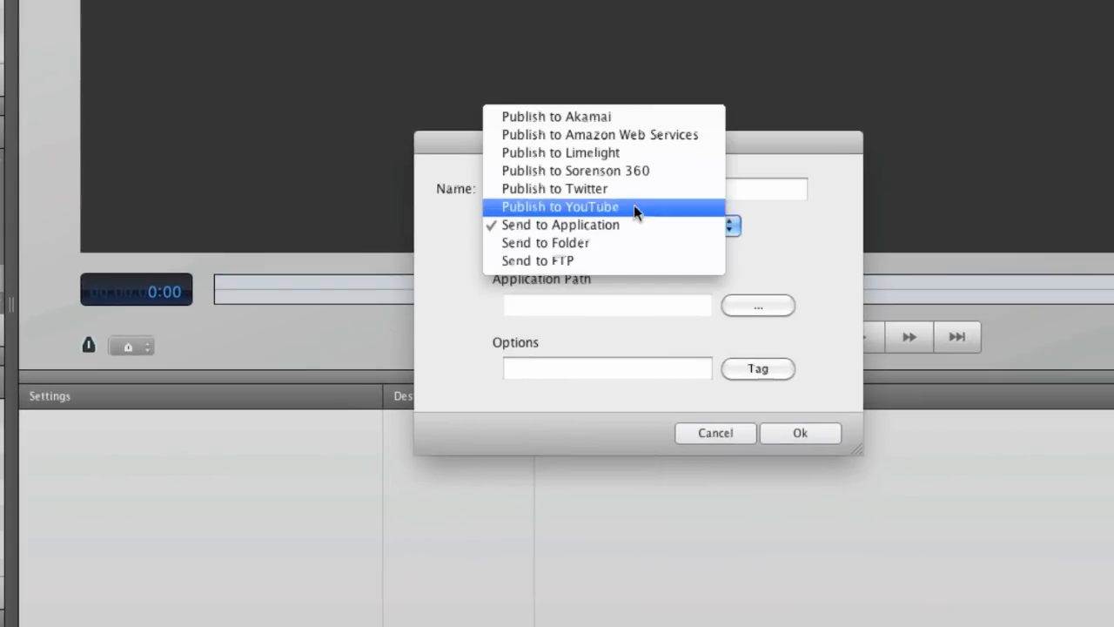
click(634, 174)
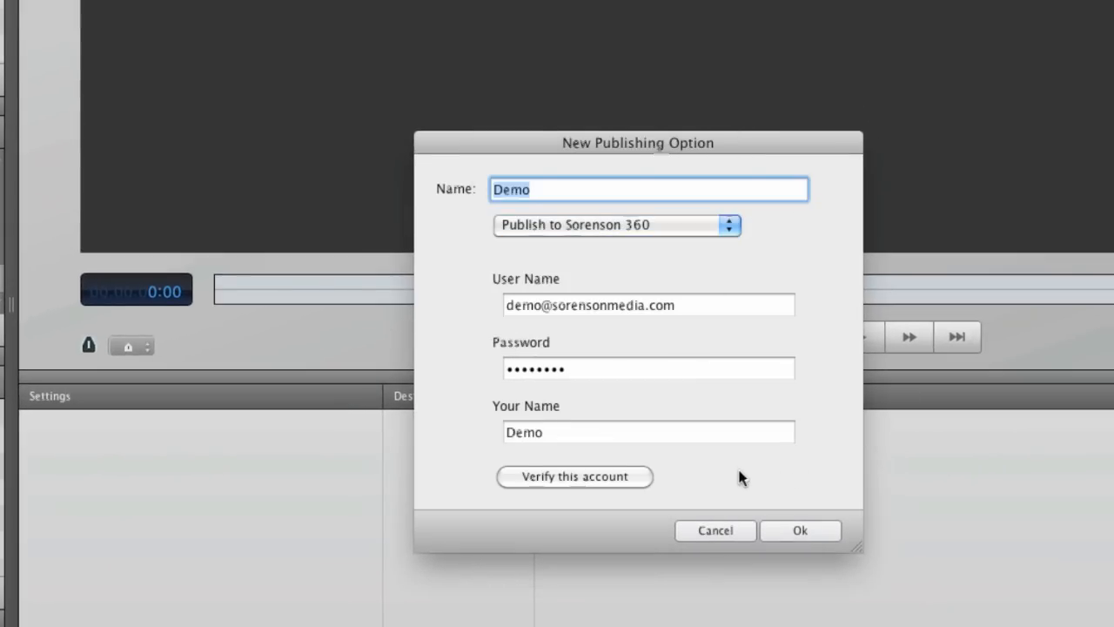
click(630, 476)
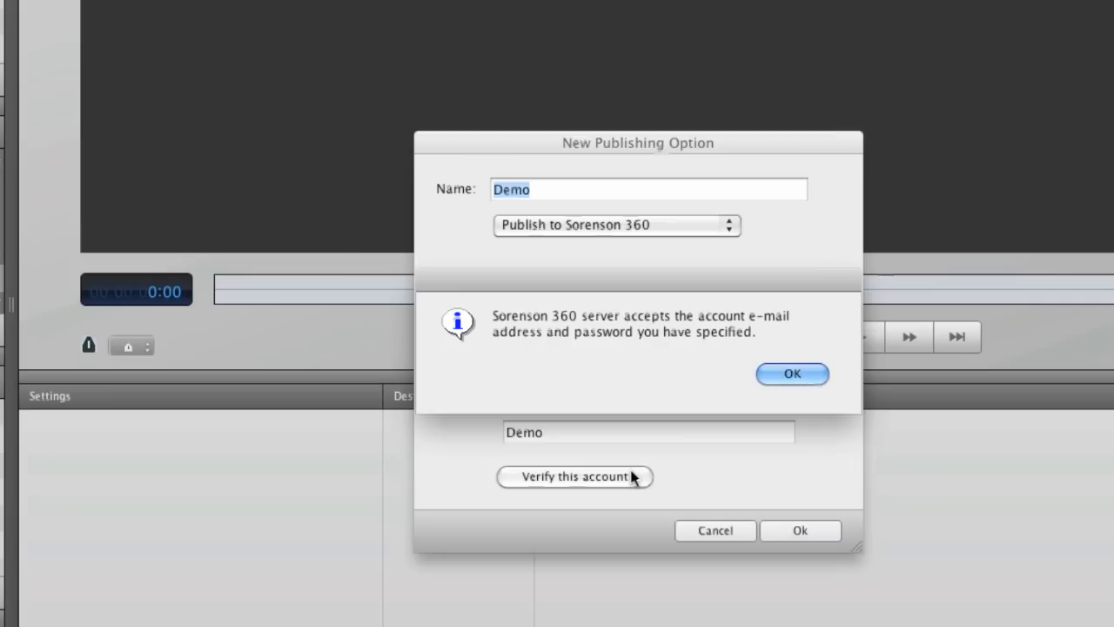
click(790, 375)
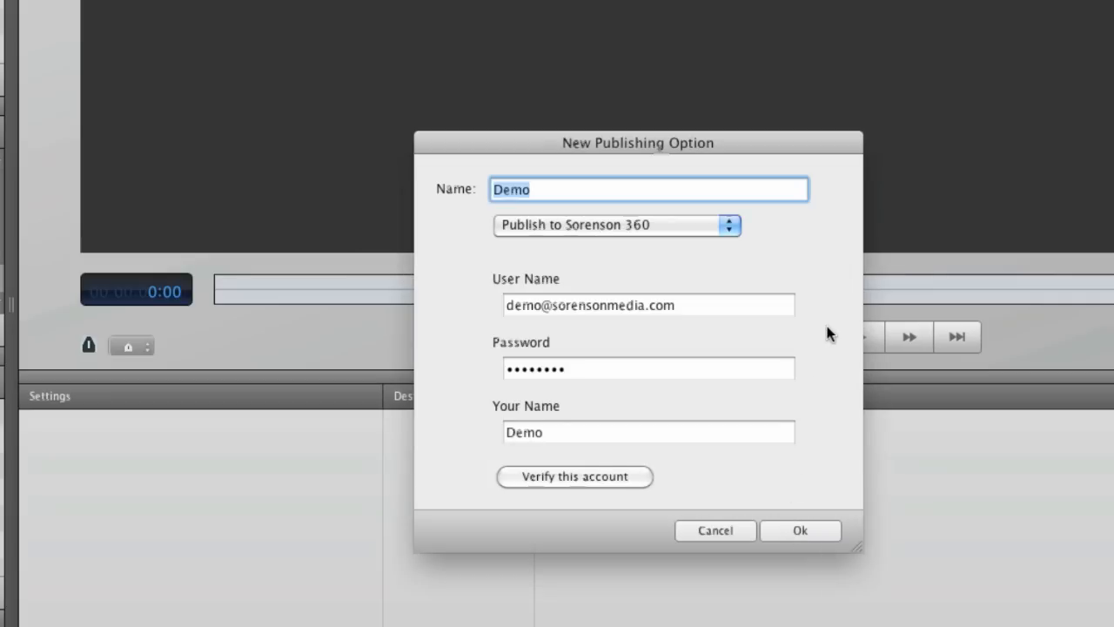
click(798, 328)
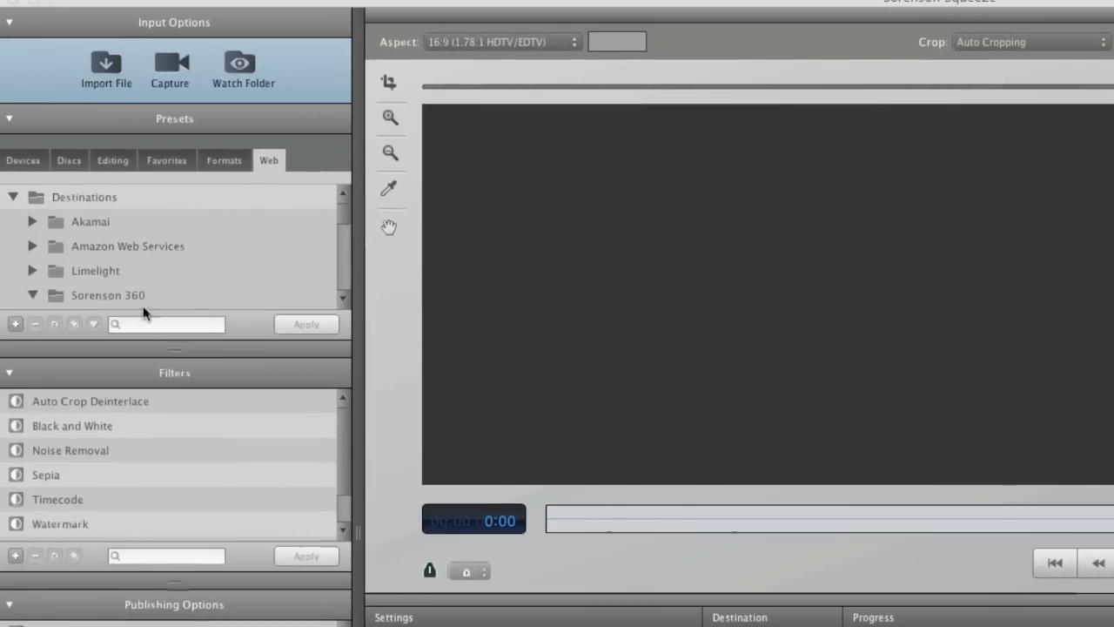
Look through the Sorenson 360 presets among the web destinations
click(129, 296)
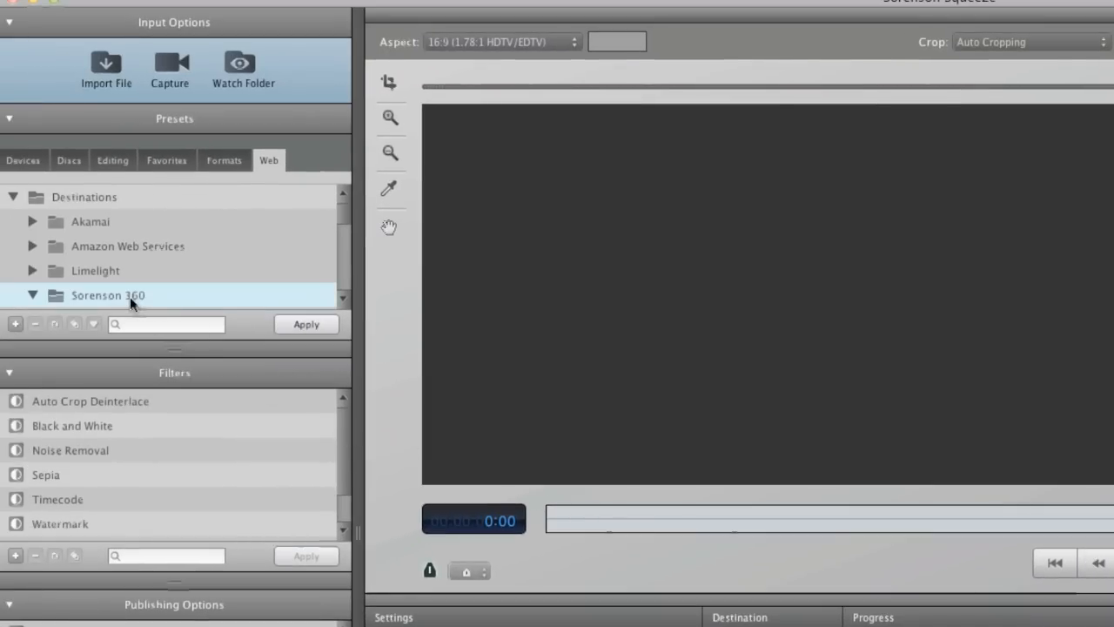
scroll(130, 296, down, 10)
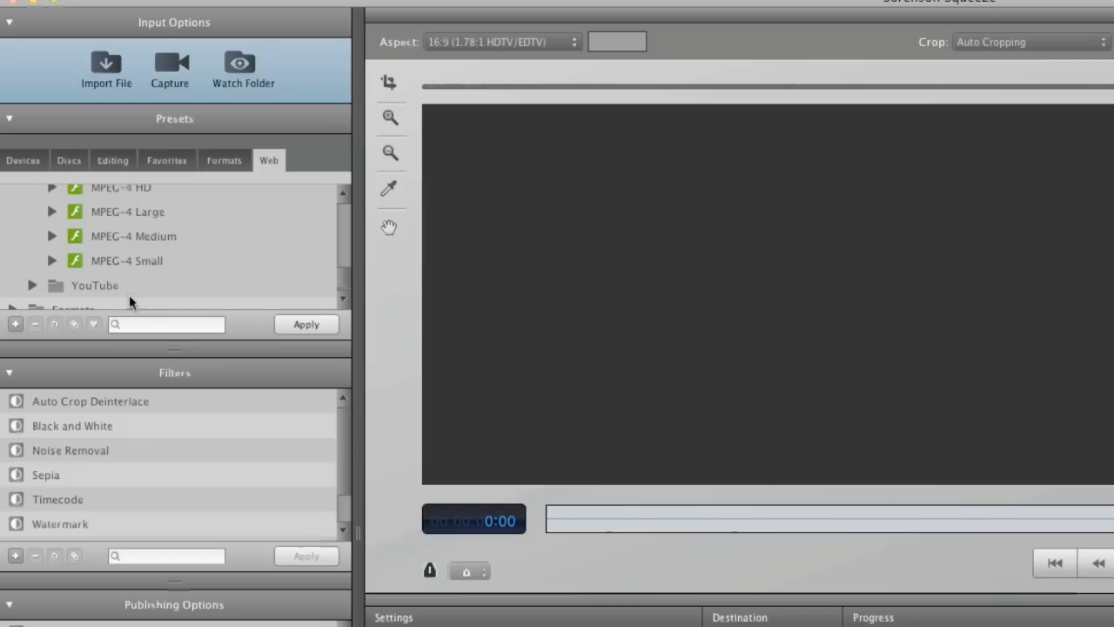
click(133, 245)
scroll(131, 239, up, 5)
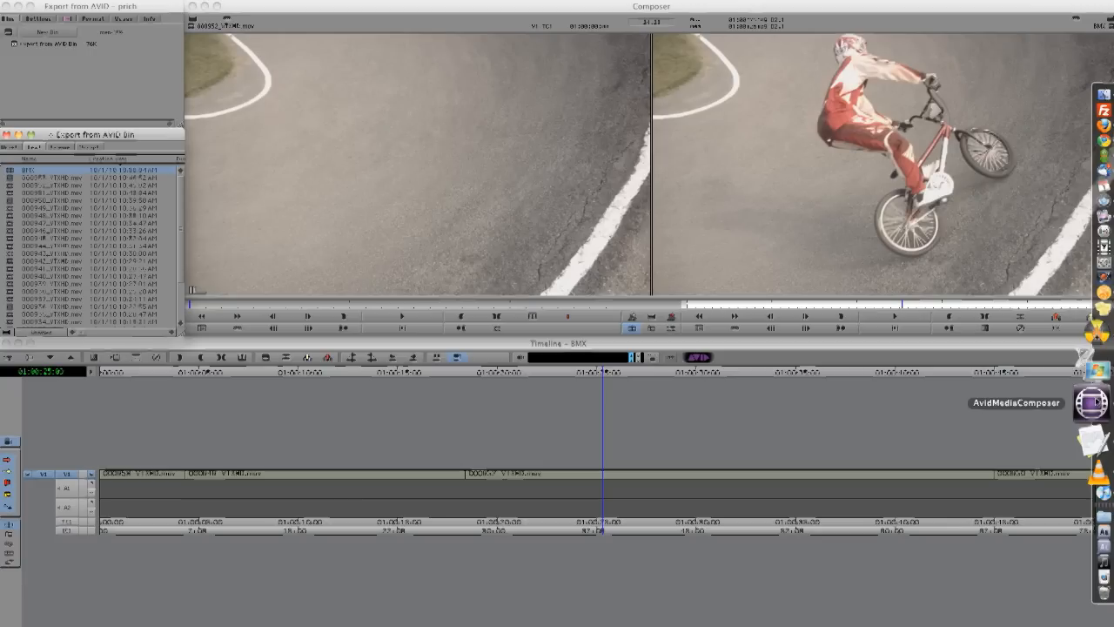
Switch to Avid Media Composer and send the BMX sequence to Sorenson Squeeze for encoding with the Sorenson Squeeze export setting
click(142, 1)
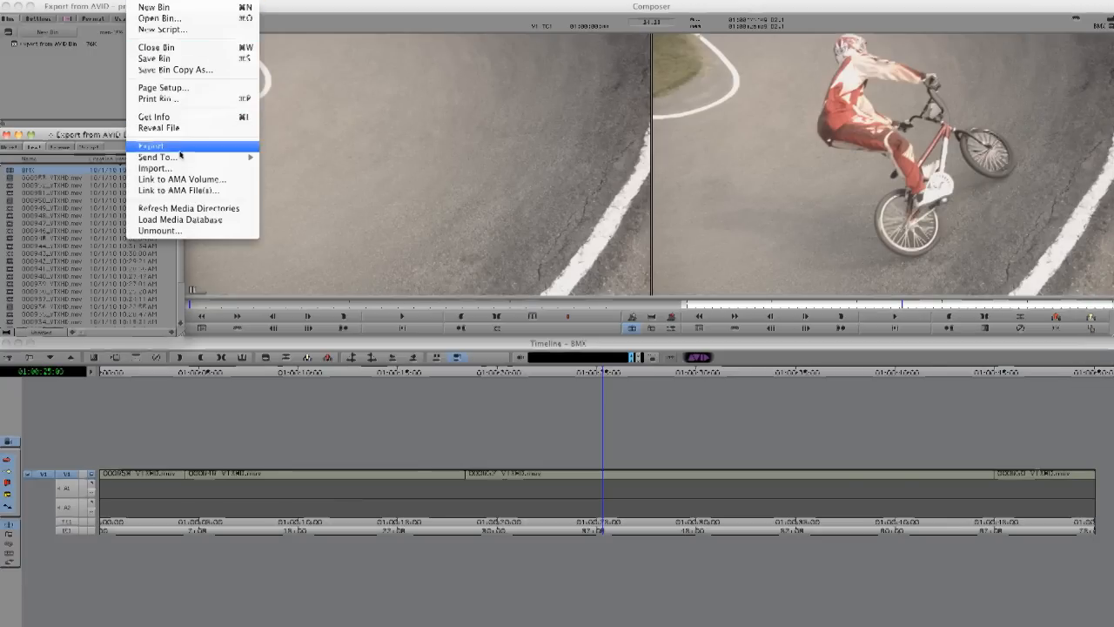
mouse_move(187, 159)
mouse_move(311, 198)
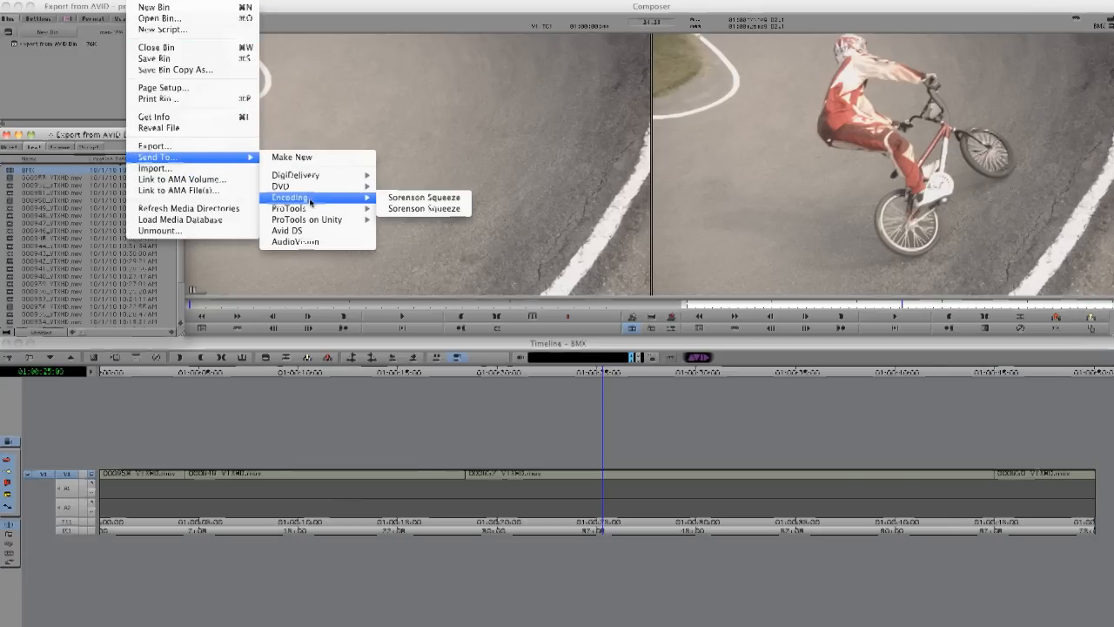
click(413, 198)
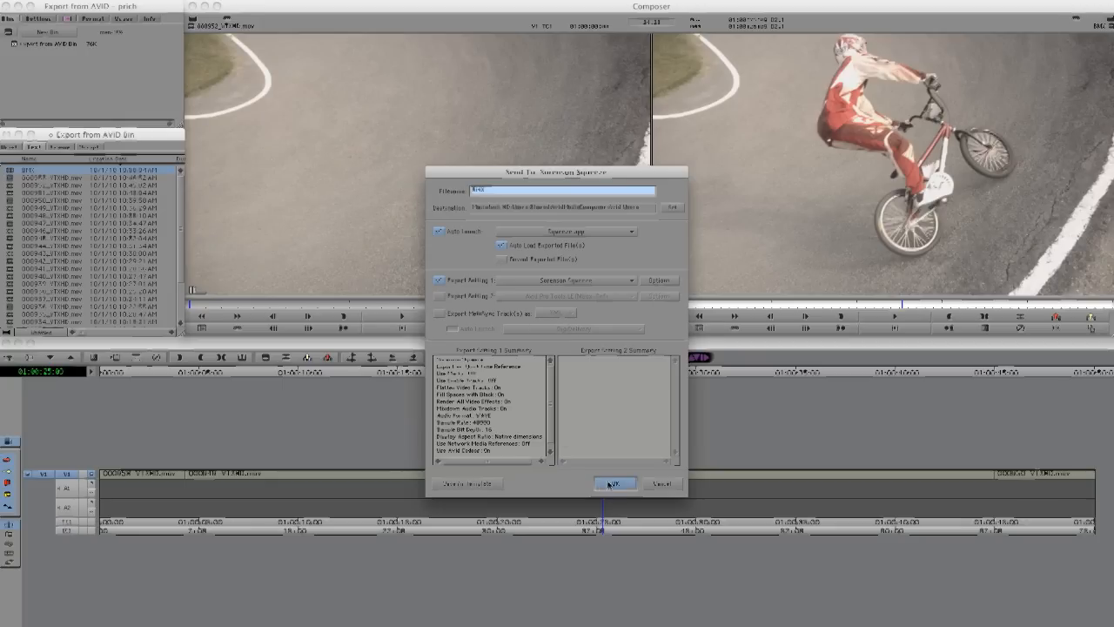
click(611, 484)
click(503, 373)
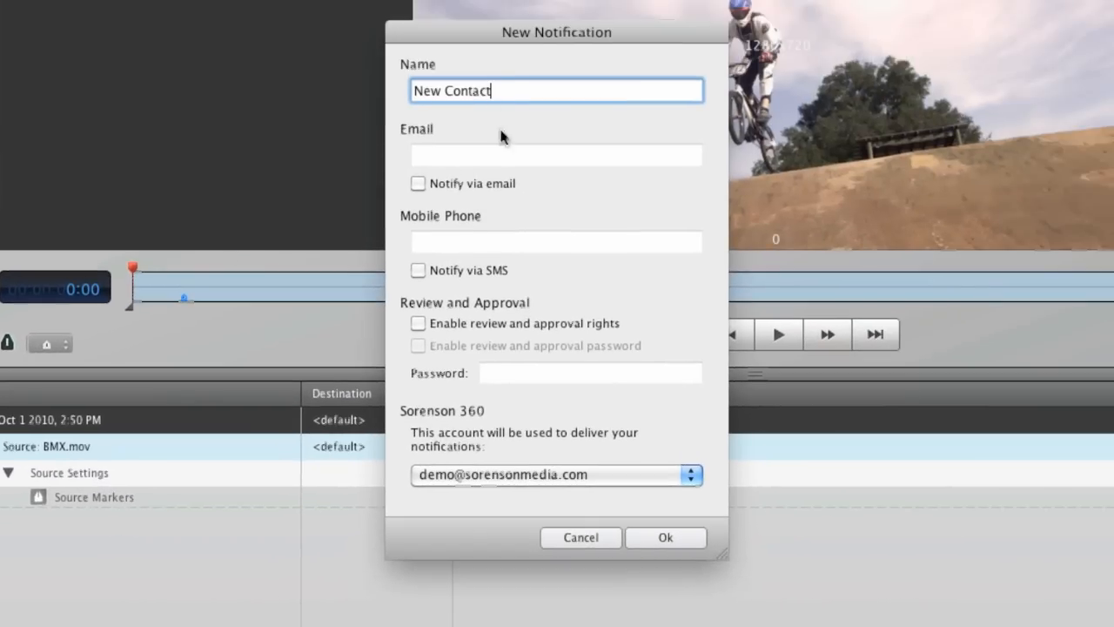
Name the new notification PM, turn on notification via email and enter the contact's e-mail address
drag(492, 91, 334, 94)
text(PM)
click(419, 183)
click(455, 155)
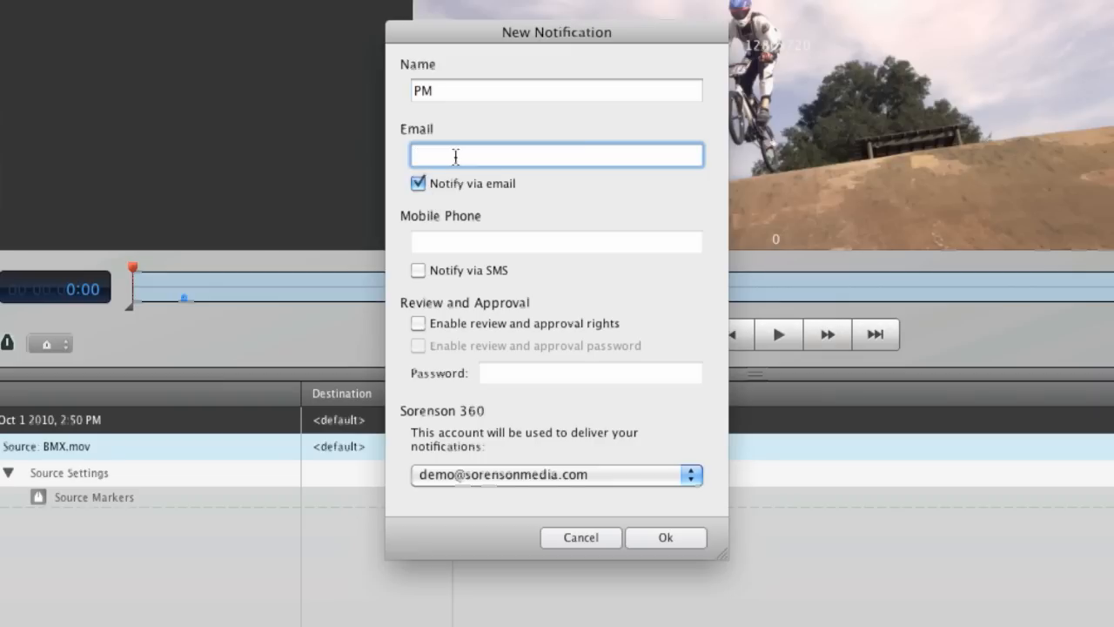
Enable review and approval rights and SMS notification for PM, enter the mobile phone number and save the notification
click(419, 324)
click(419, 271)
click(456, 242)
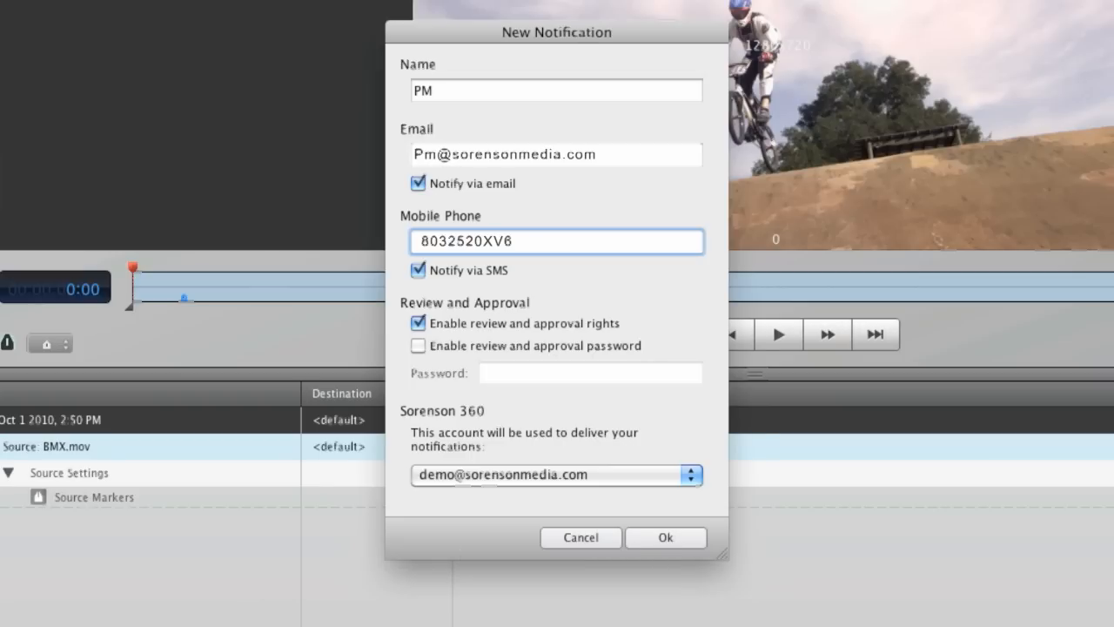
click(666, 538)
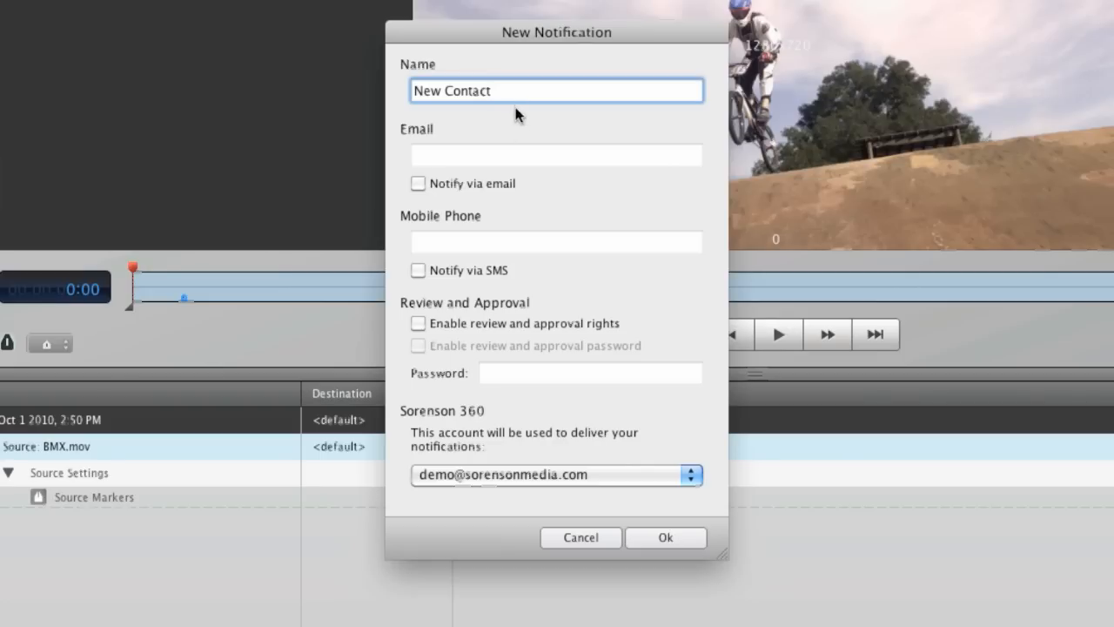
Create a Creative notification with the group's e-mail, email notification and review and approval rights, and confirm the existing Me notification's settings
drag(513, 99, 316, 92)
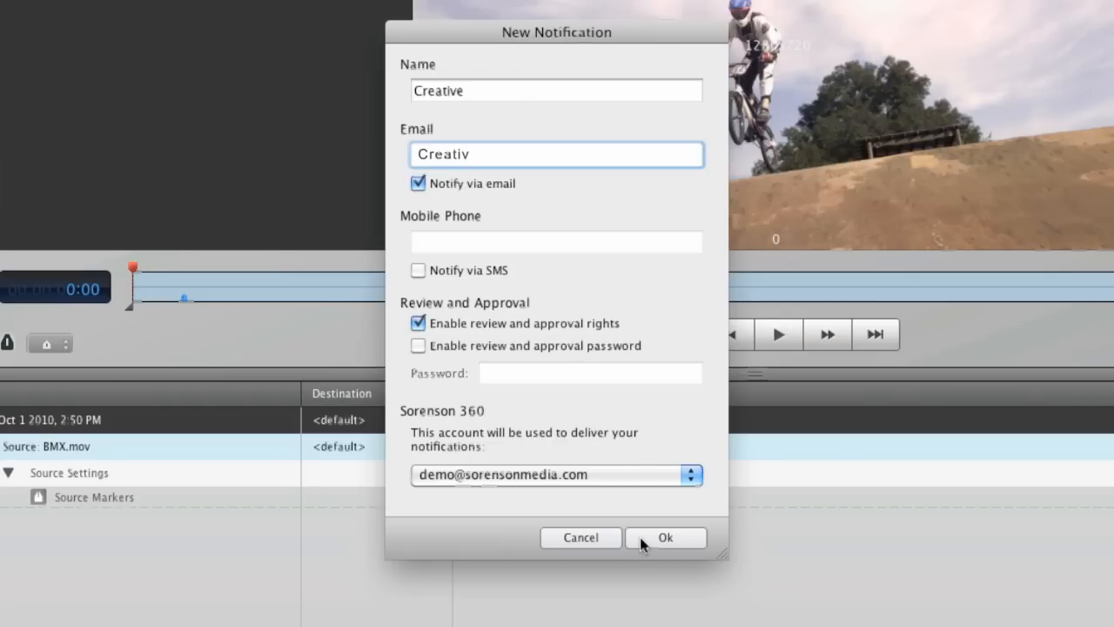
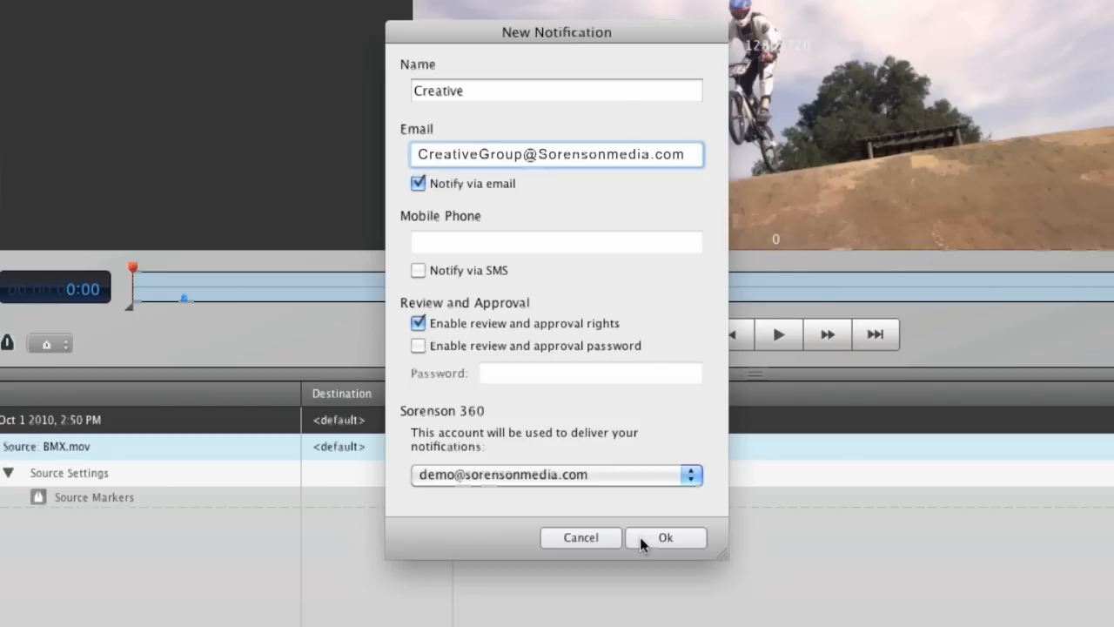
click(665, 537)
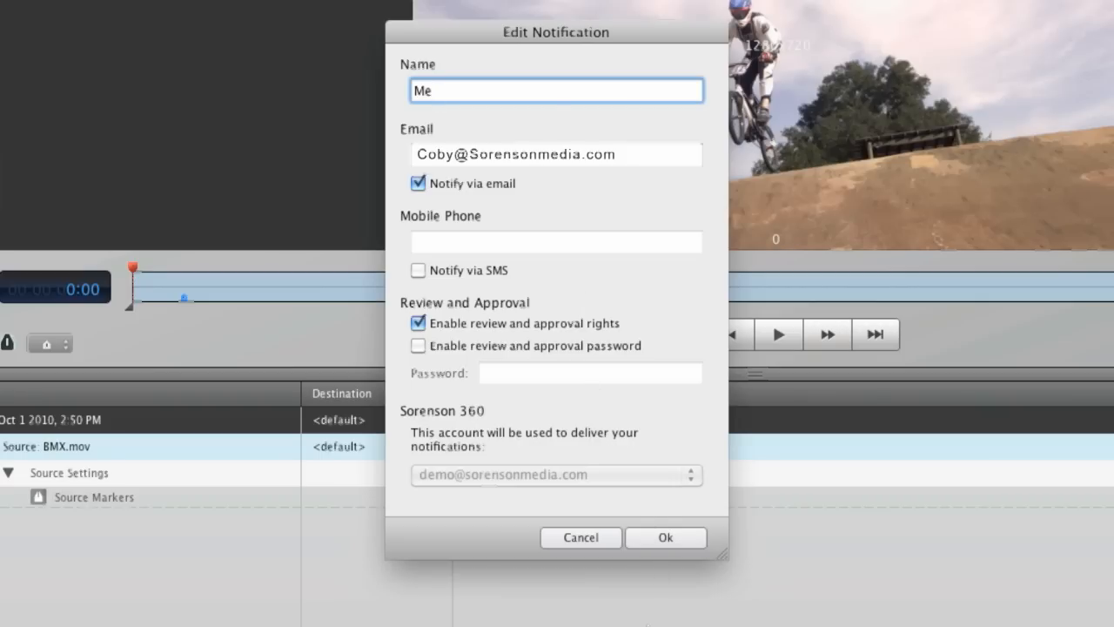
key(Return)
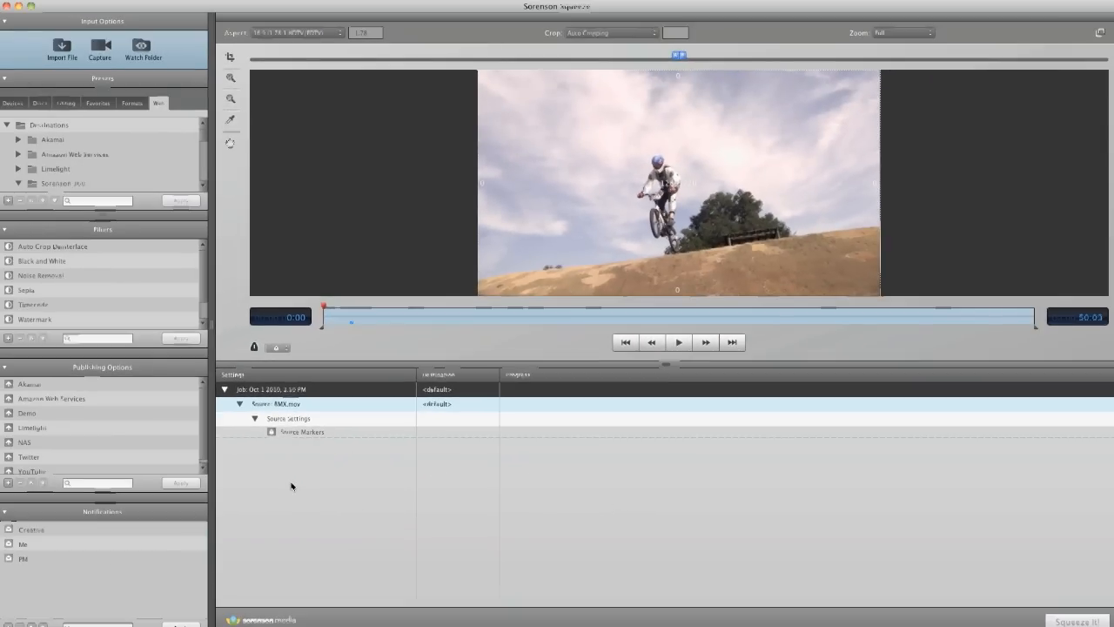
Apply the Creative, Me and PM notifications to the BMX.mov source
double_click(75, 533)
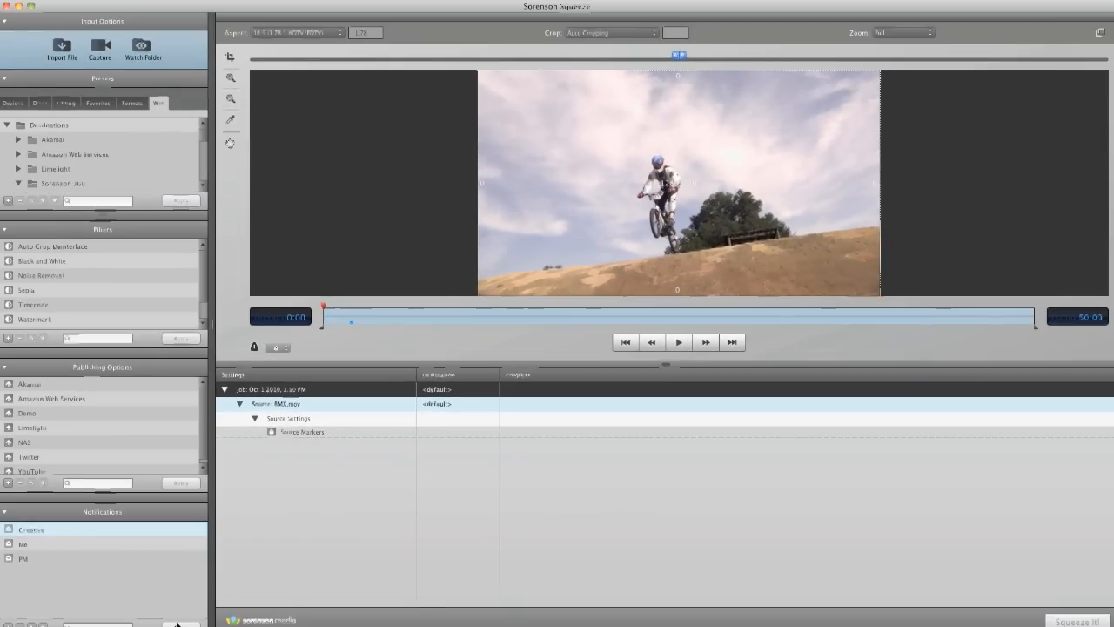
click(60, 545)
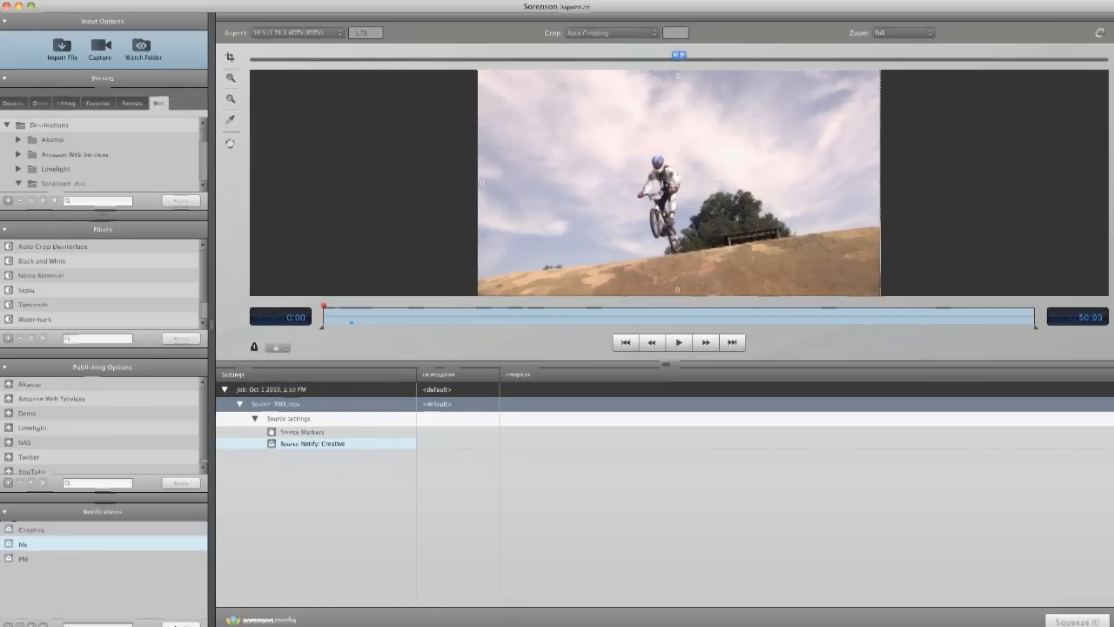
double_click(74, 558)
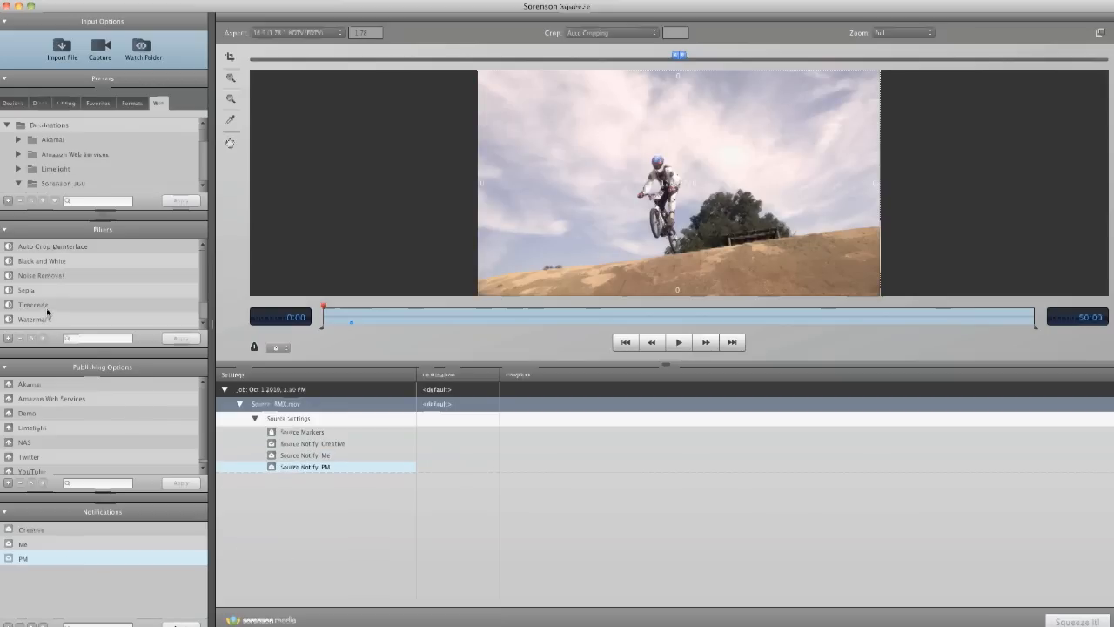
click(279, 455)
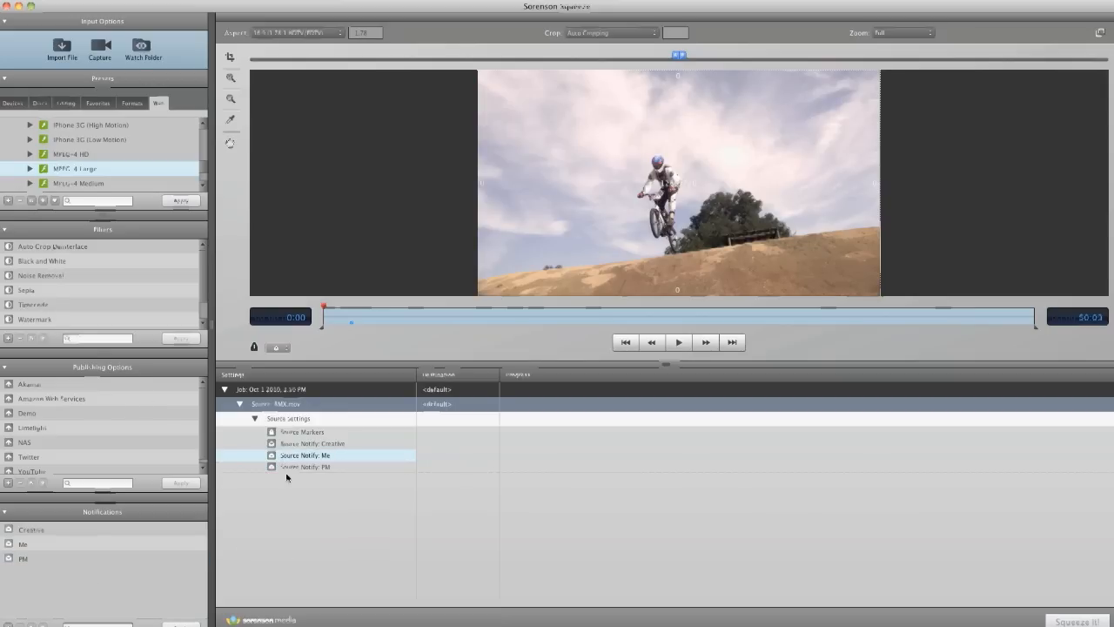
Review the Timecode filter's settings and font choice, keep Courier and accept the filter
click(43, 306)
double_click(43, 305)
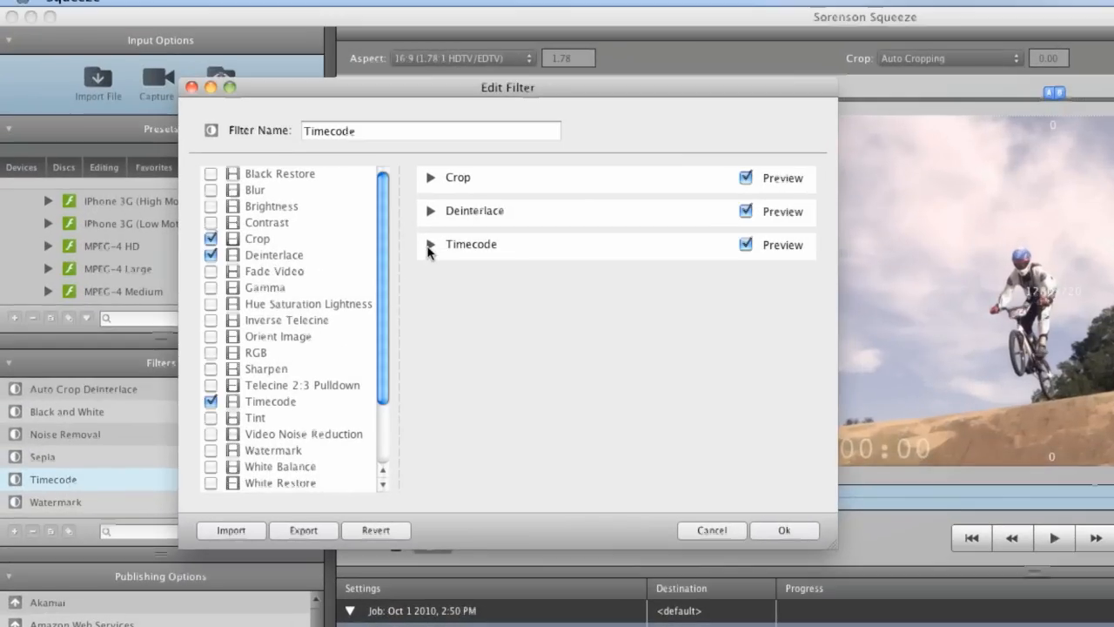
click(427, 247)
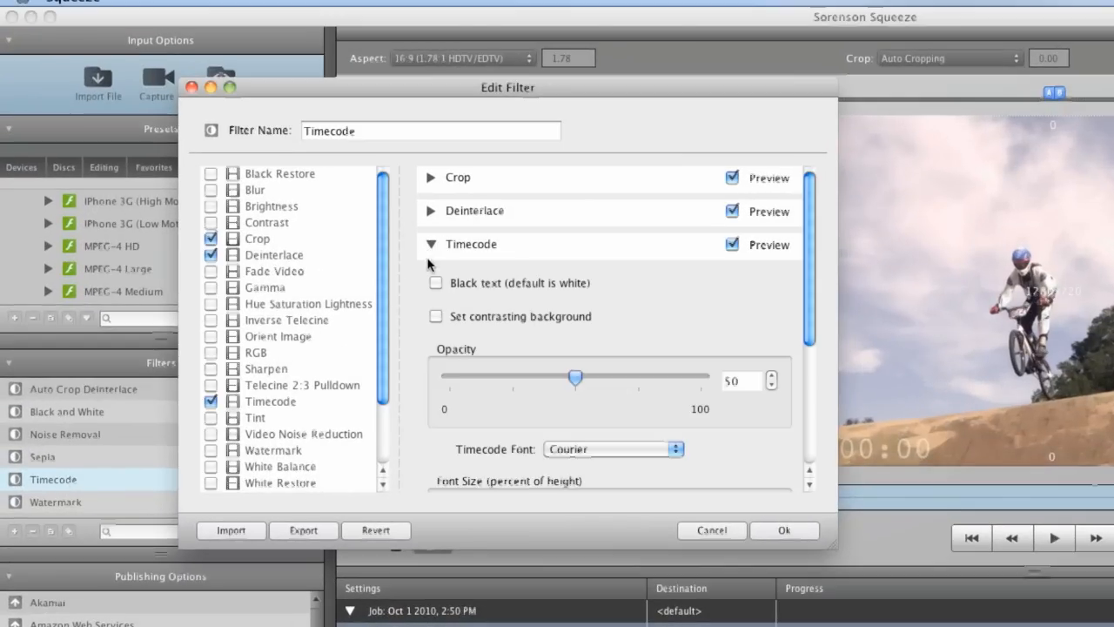
click(587, 451)
click(586, 450)
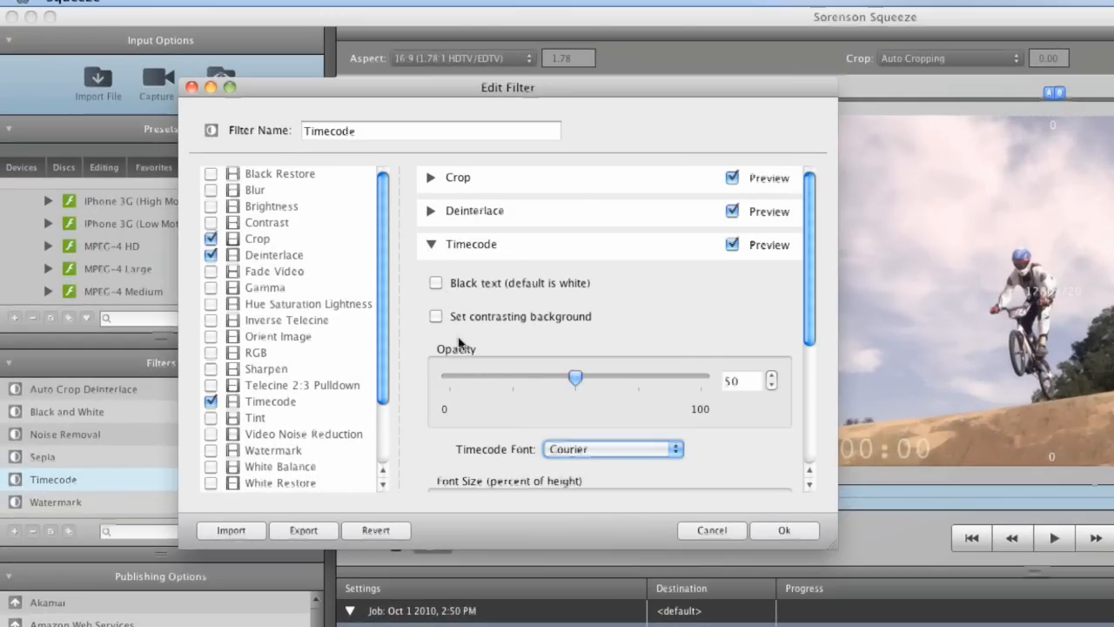
click(779, 528)
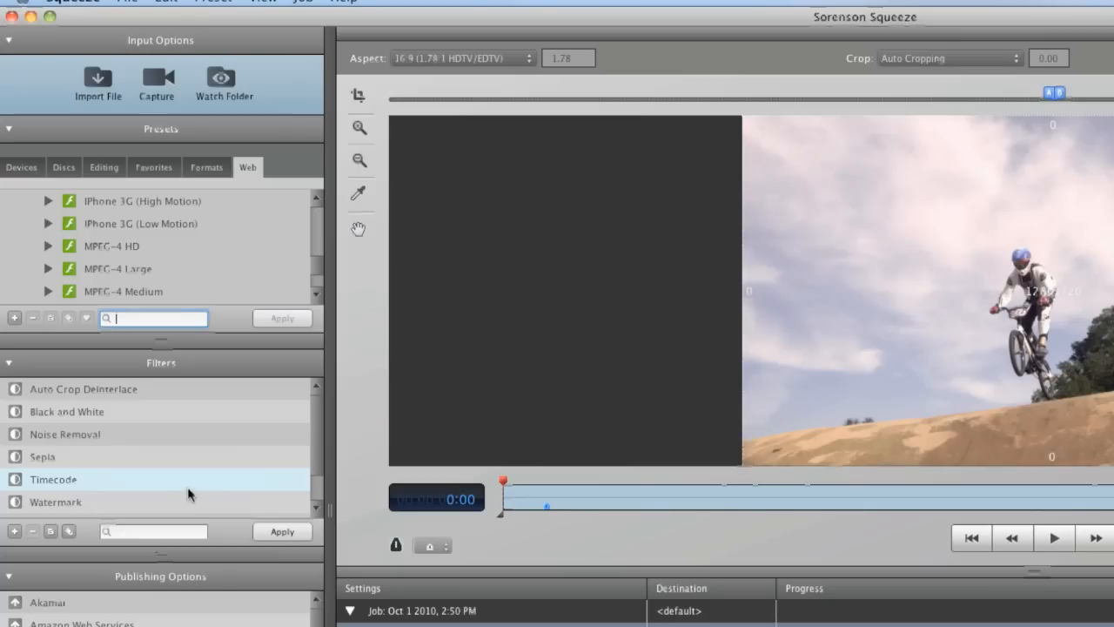
Apply the Sorenson 360 MPEG-4 Large preset to the BMX.mov source
click(128, 269)
click(291, 317)
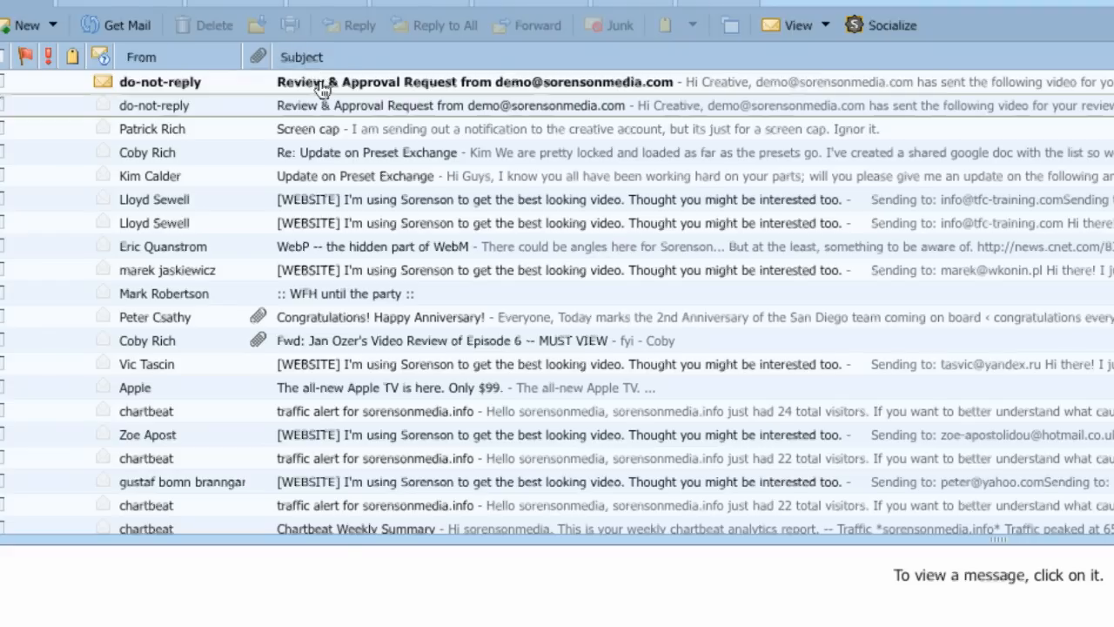
Open the review and approval request e-mail, follow its link and read the reviewer's comments under the BMX video
click(322, 87)
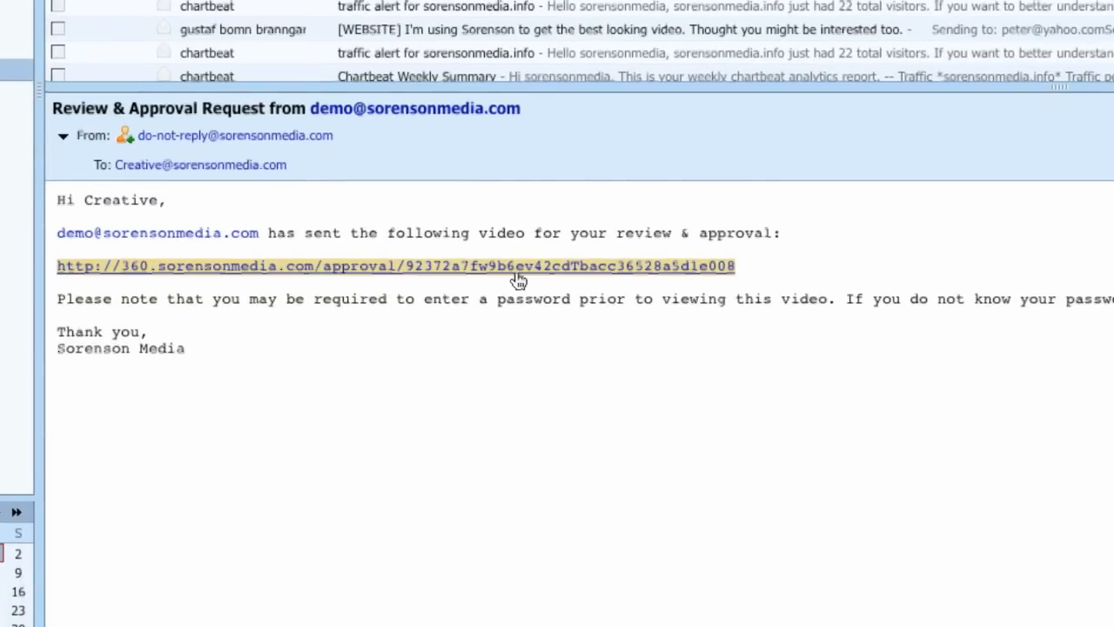
click(518, 275)
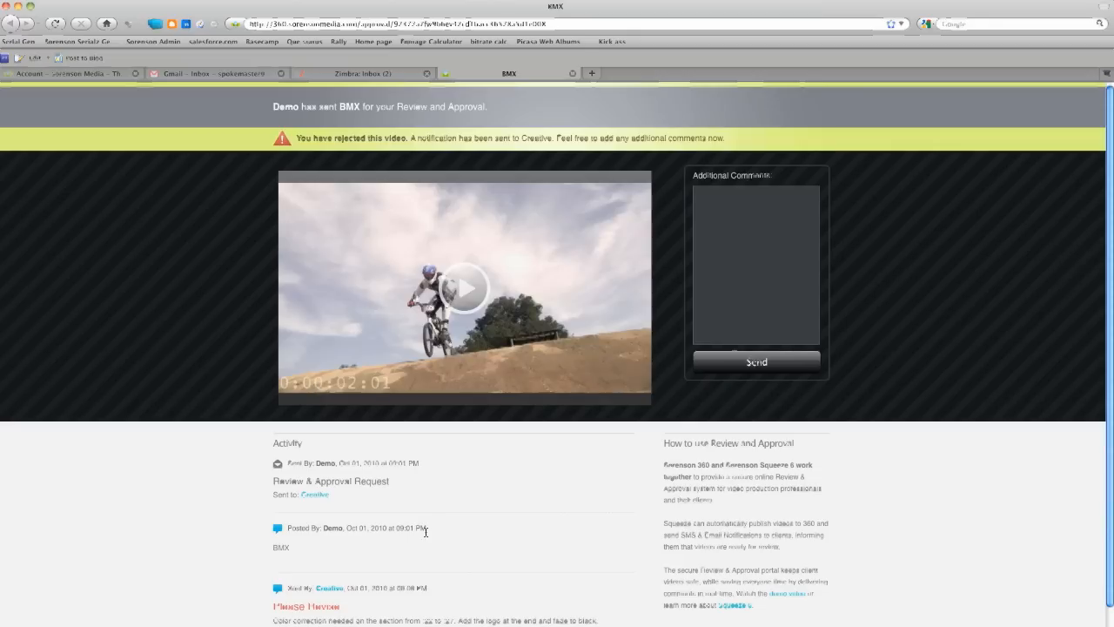
scroll(427, 532, down, 3)
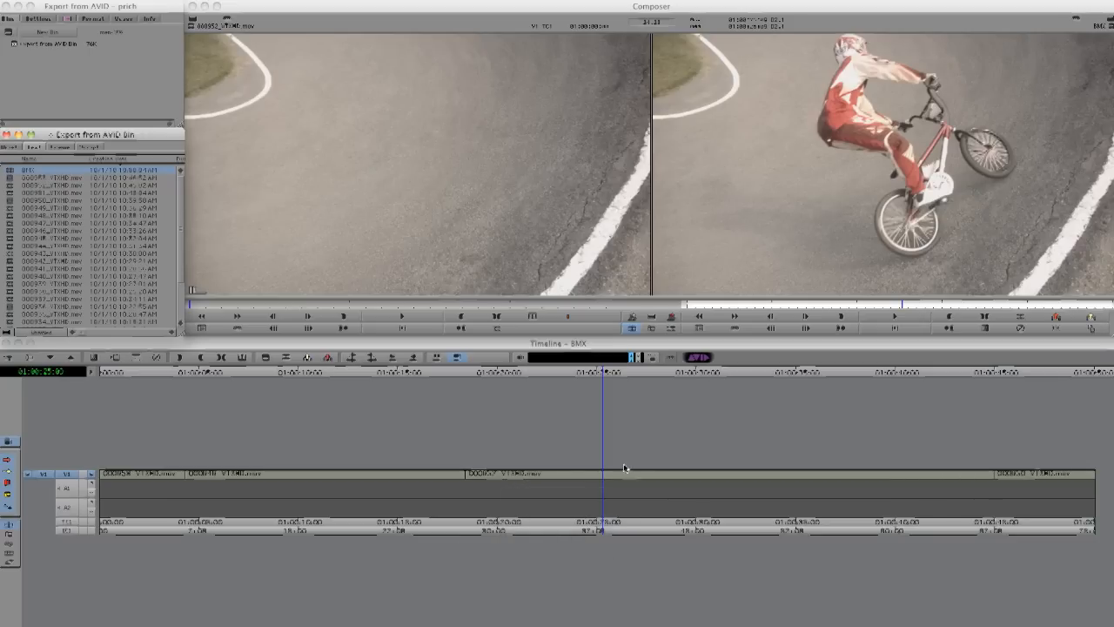
Move the playhead in Avid's BMX timeline to 01:00:22:01, where the section needing color correction starts
drag(594, 372, 410, 372)
drag(540, 373, 537, 400)
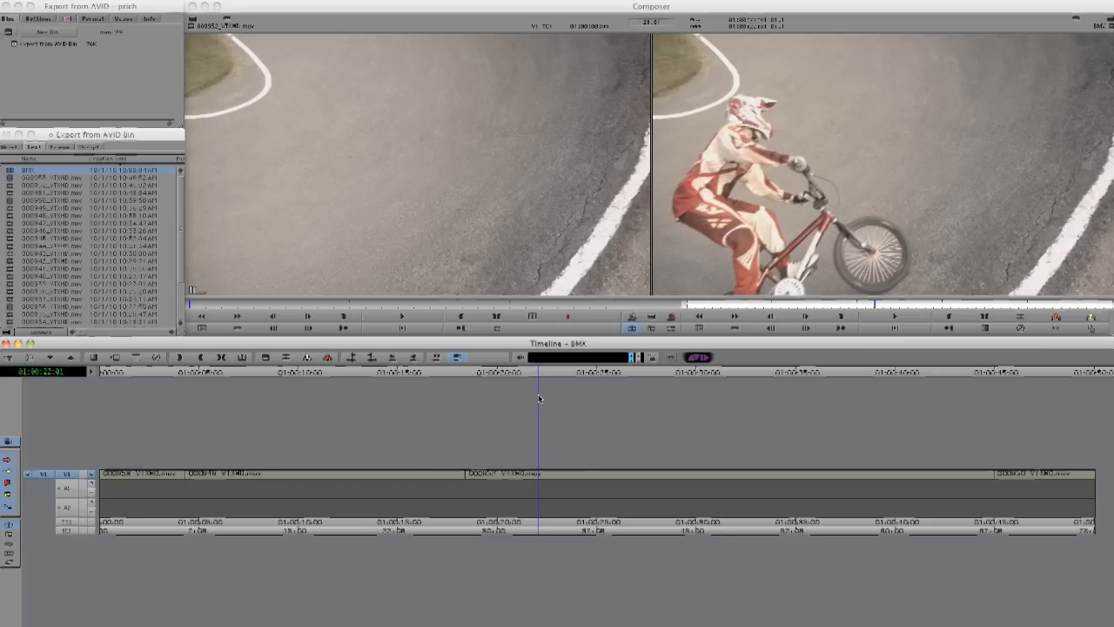